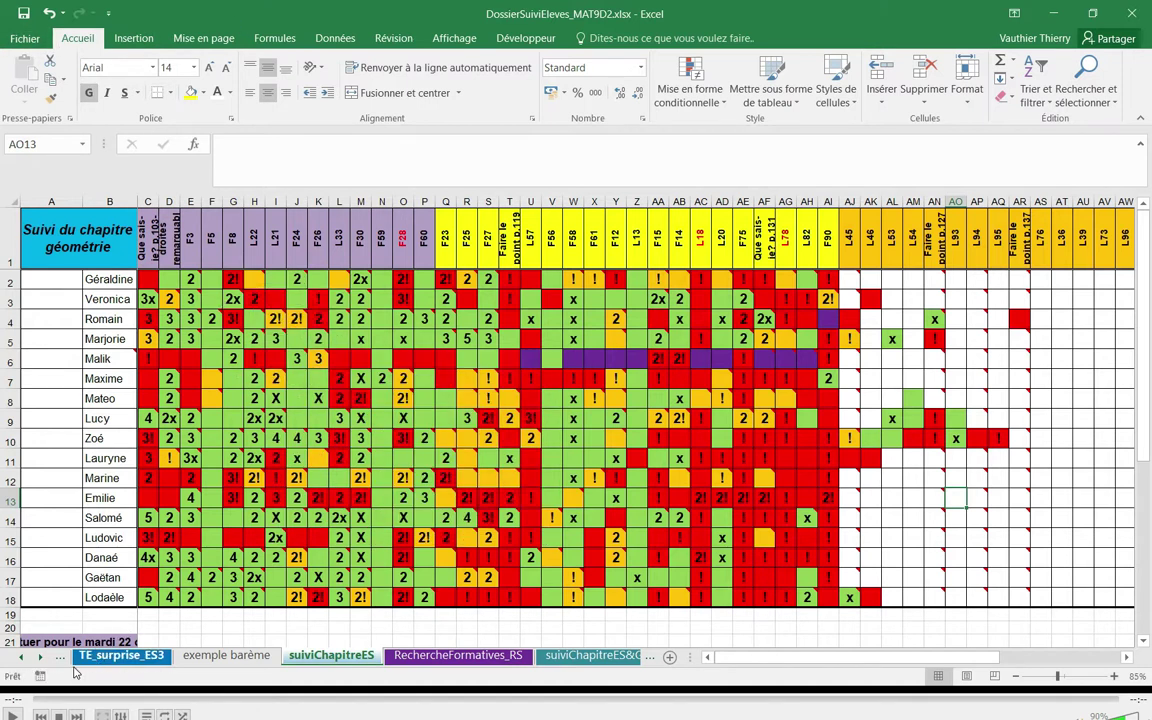
Step: Look through the workbook's sheets from suiviChapitreES to suiviChapitreES3, return to suiviChapitreES, and check which other sheets exist
{"action": "left_click", "coordinate": [226, 656]}
{"action": "left_click", "coordinate": [331, 656]}
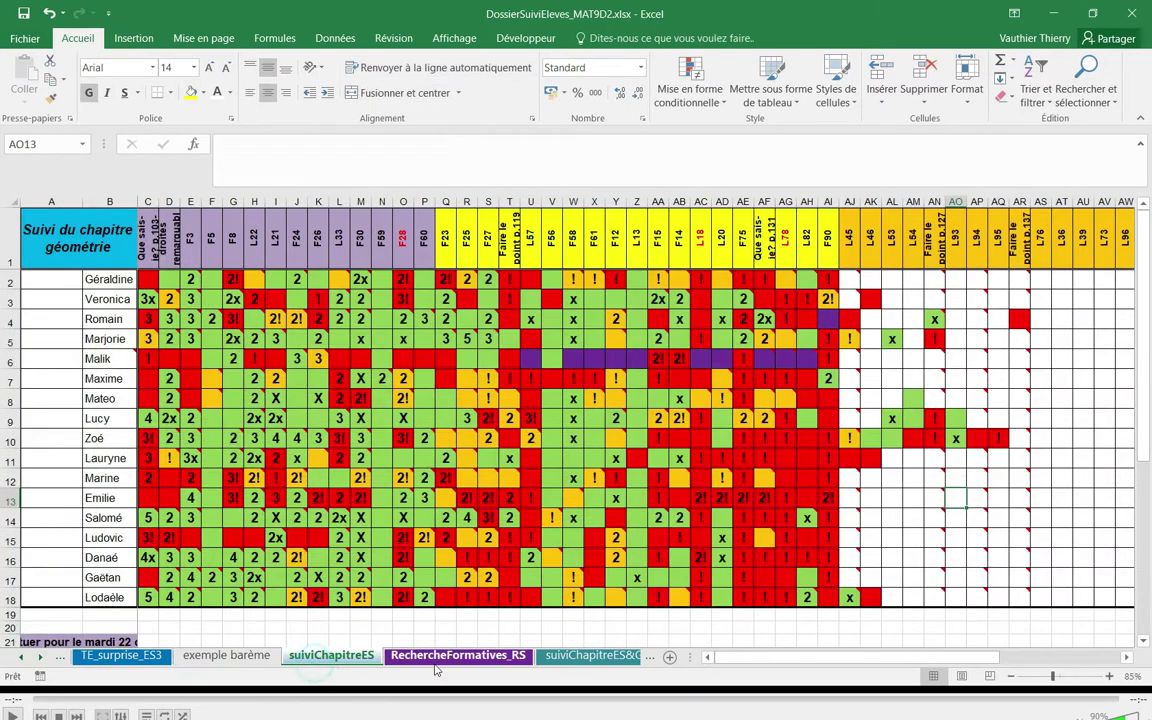
{"action": "left_click", "coordinate": [445, 657]}
{"action": "left_click", "coordinate": [590, 656]}
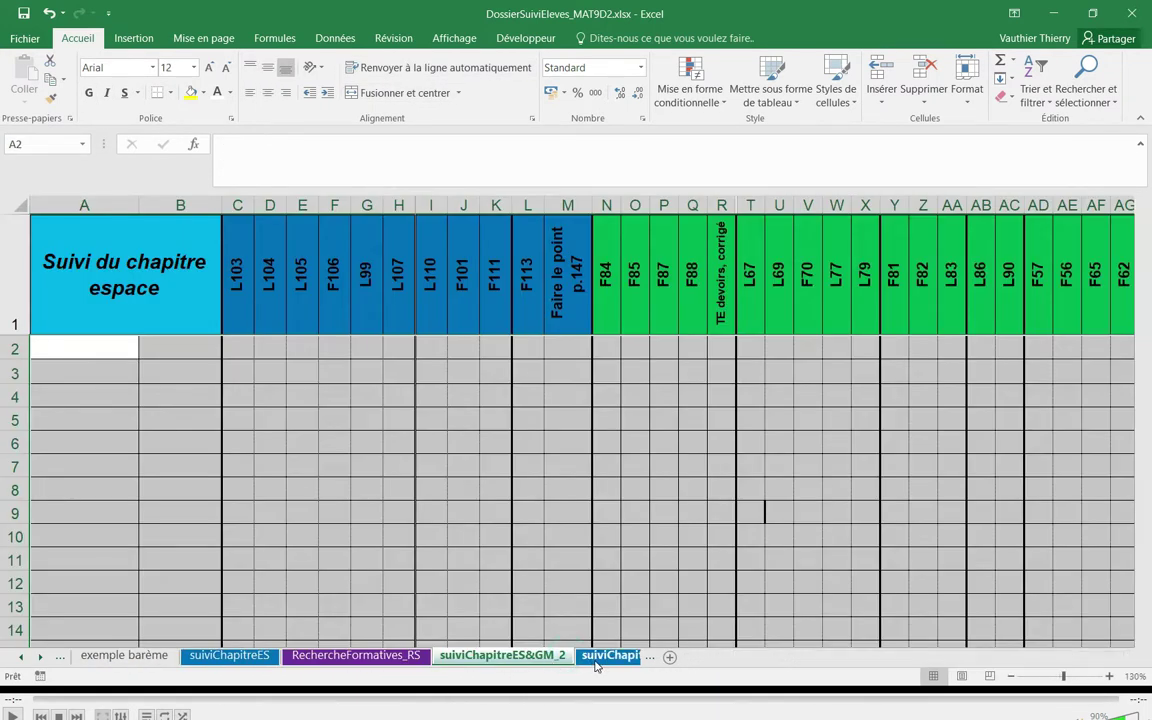
{"action": "left_click", "coordinate": [600, 657]}
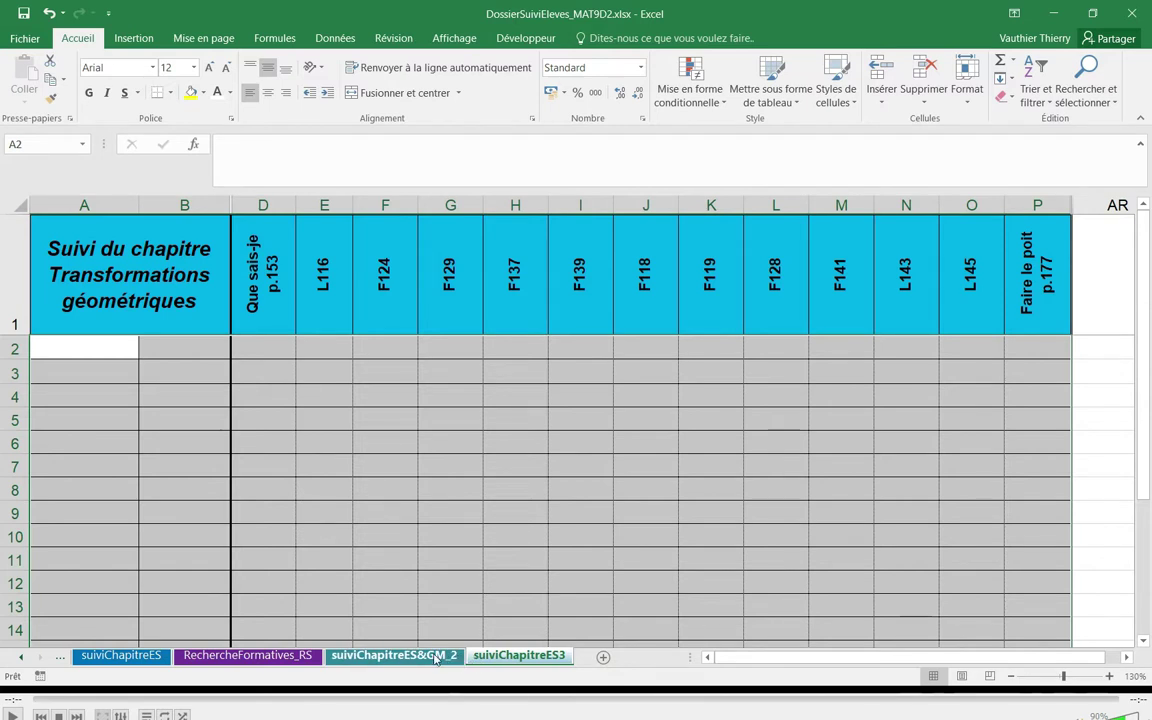
{"action": "left_click", "coordinate": [395, 656]}
{"action": "left_click", "coordinate": [248, 656]}
{"action": "left_click", "coordinate": [121, 656]}
{"action": "left_click", "coordinate": [20, 656]}
{"action": "left_click", "coordinate": [20, 656]}
{"action": "left_click", "coordinate": [20, 656]}
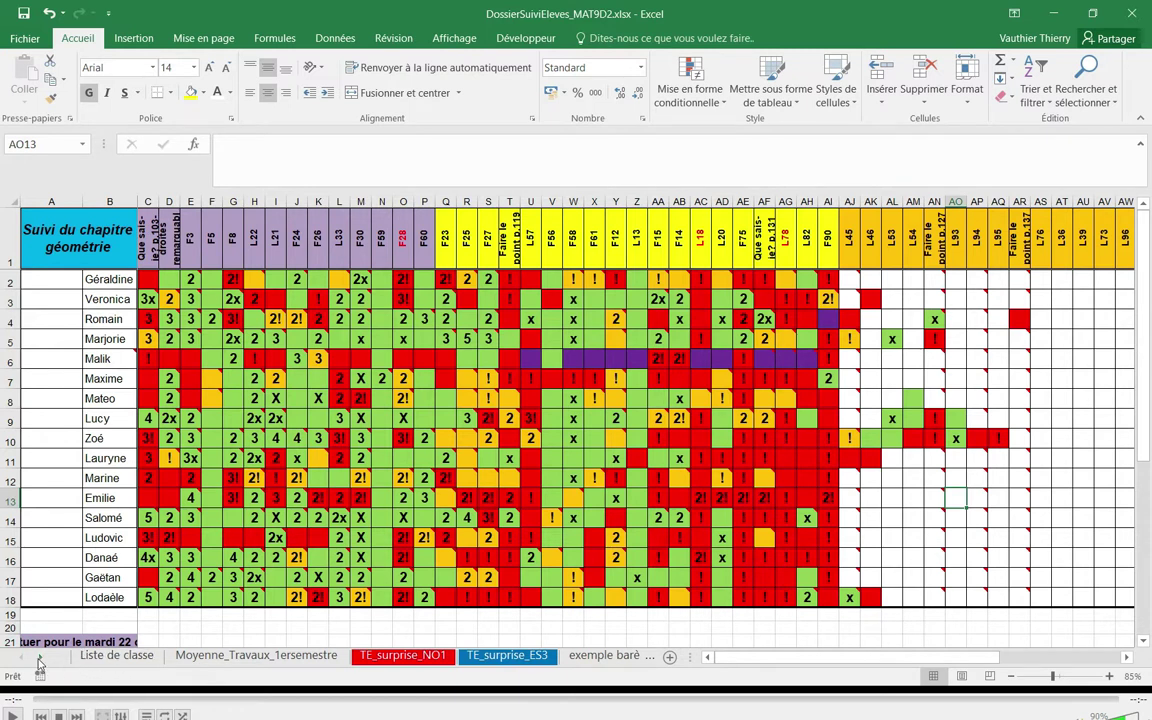
{"action": "left_click", "coordinate": [40, 660]}
{"action": "left_click", "coordinate": [40, 660]}
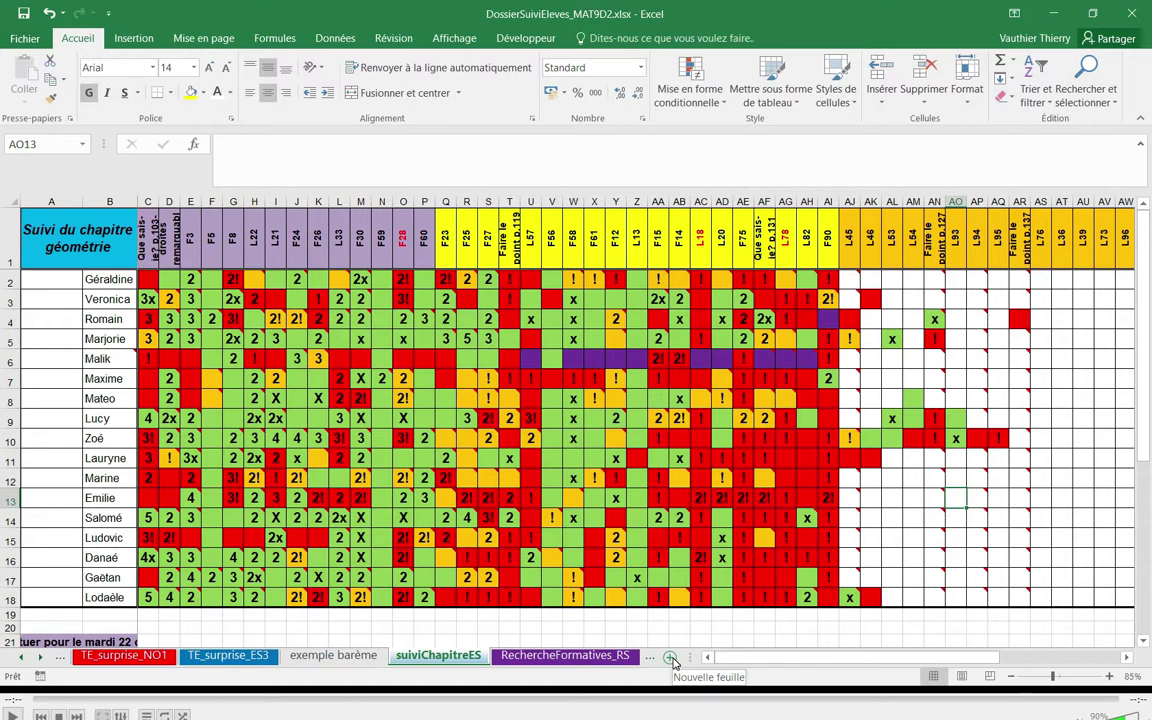
Step: Create a copy of the suiviChapitreES sheet at the end of the same workbook
{"action": "right_click", "coordinate": [462, 657]}
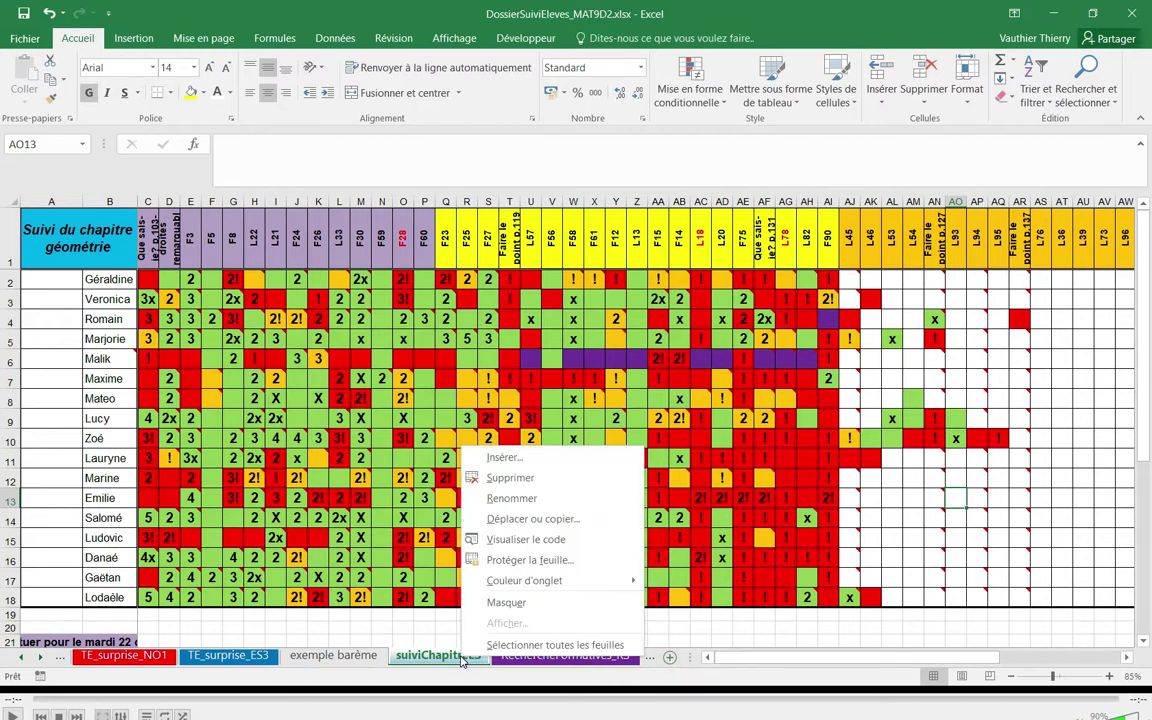
{"action": "left_click", "coordinate": [522, 519]}
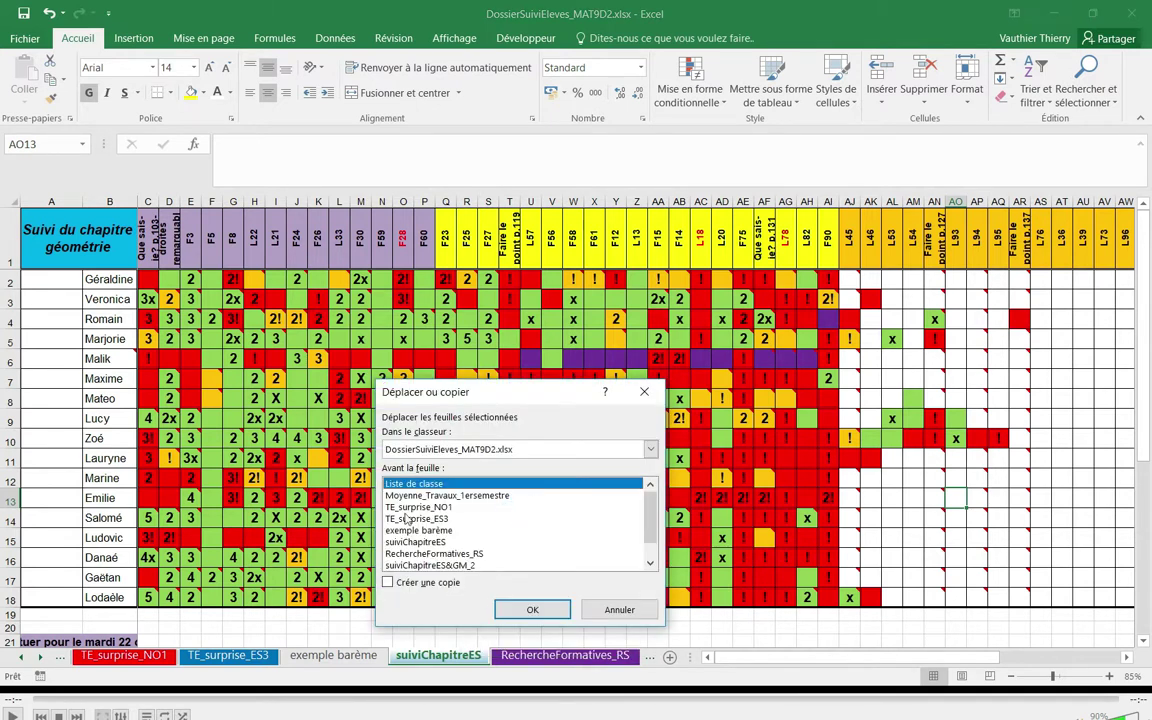
{"action": "left_click", "coordinate": [389, 583]}
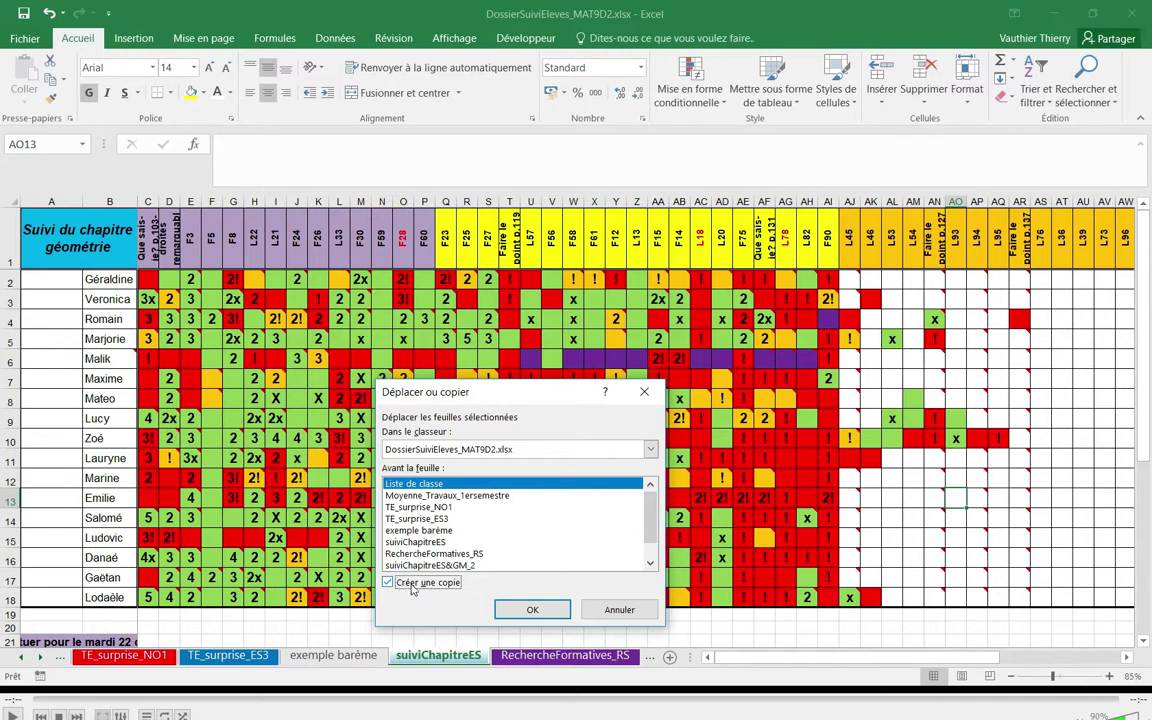
{"action": "scroll", "coordinate": [585, 510], "scroll_direction": "down", "scroll_amount": 1}
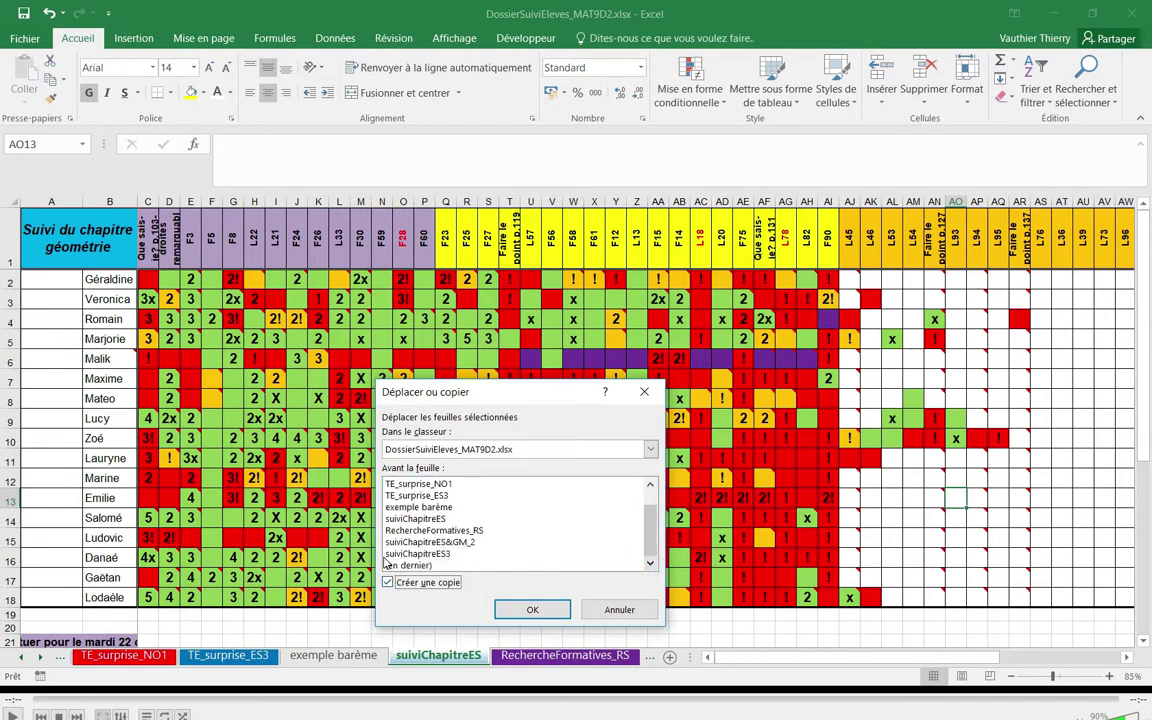
{"action": "left_click", "coordinate": [408, 566]}
{"action": "left_click", "coordinate": [532, 610]}
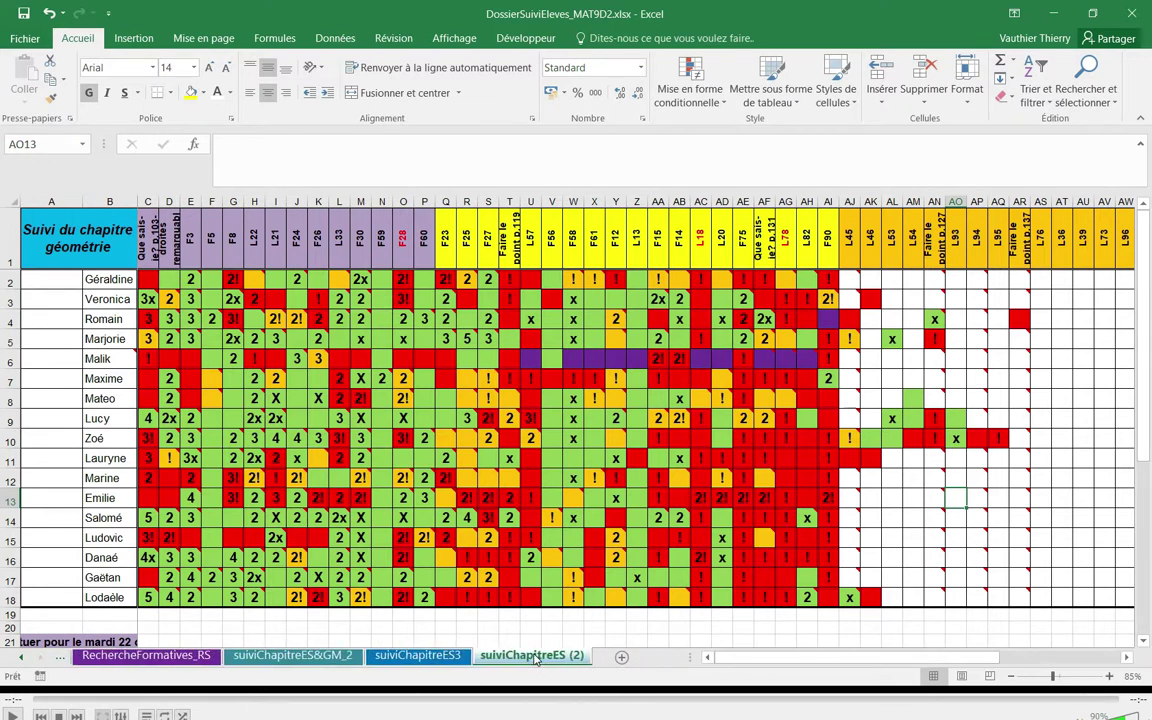
Step: Rename the copied sheet as essaiFormation
{"action": "right_click", "coordinate": [535, 659]}
{"action": "left_click", "coordinate": [593, 497]}
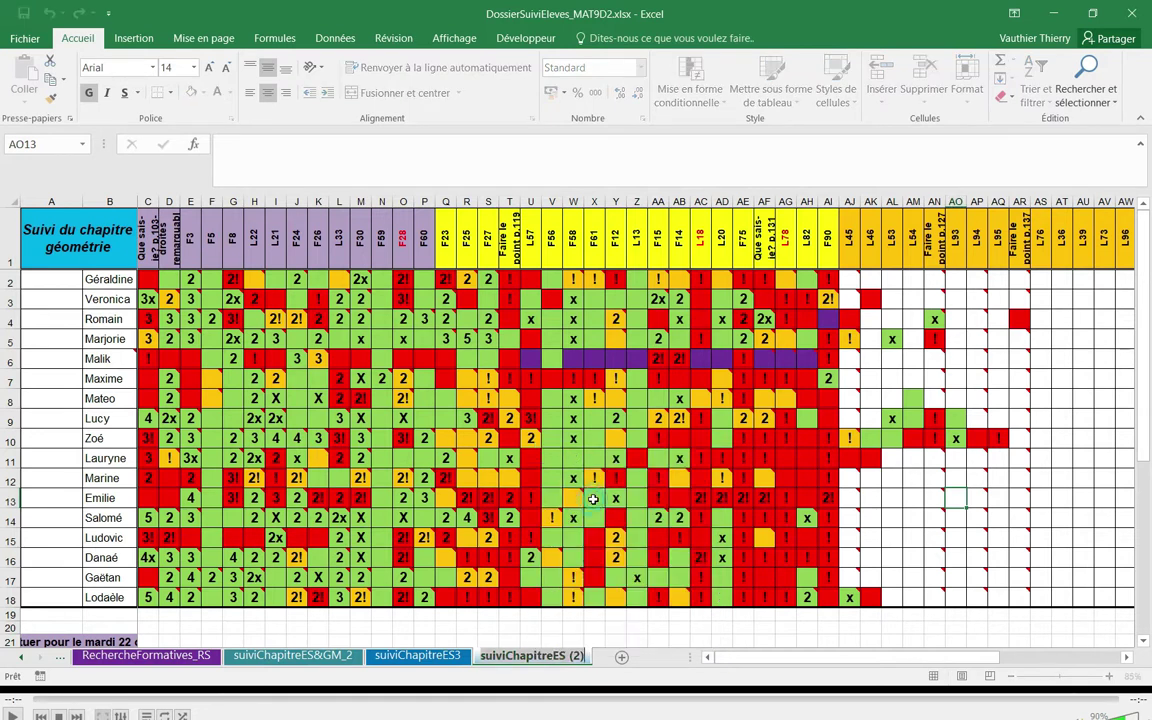
{"action": "type", "text": "essaiFormation"}
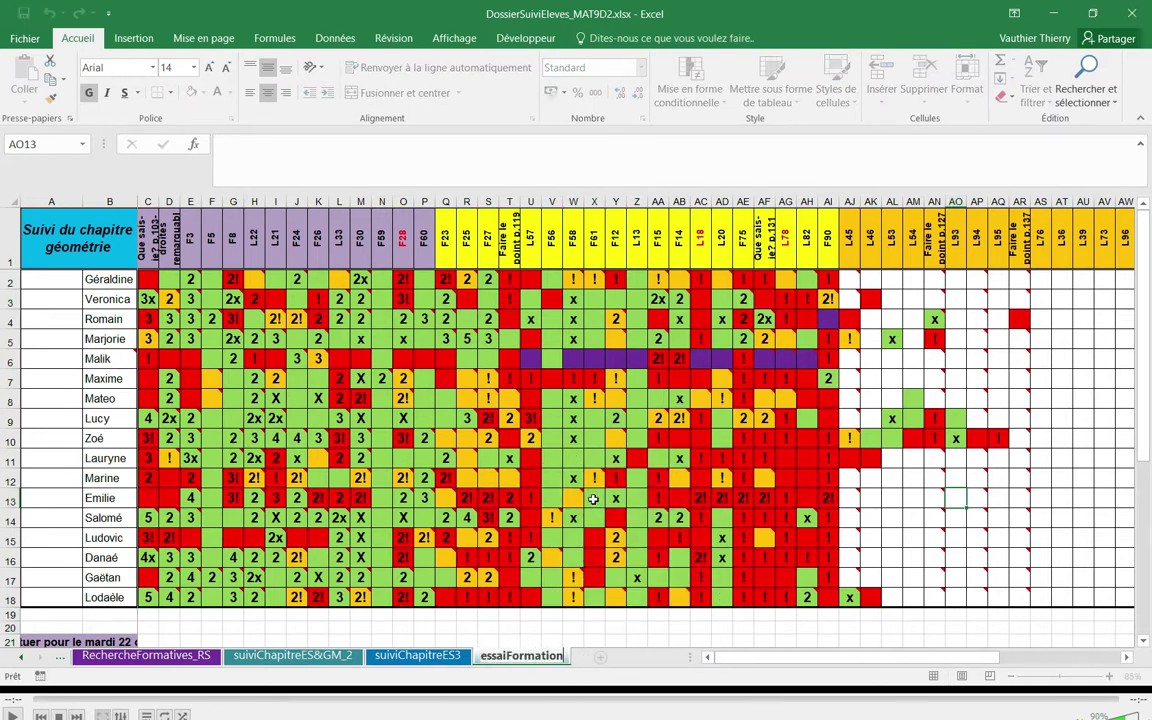
{"action": "left_click", "coordinate": [509, 537]}
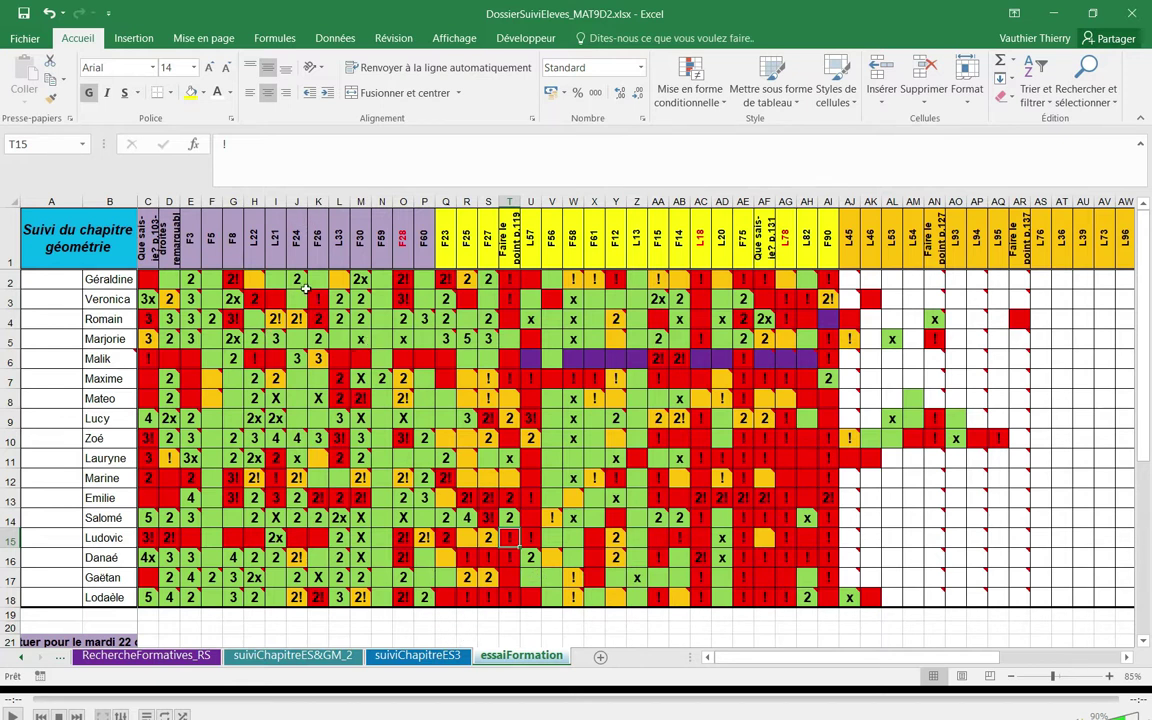
Step: Try widening column C alone and columns C to M together, undoing each change
{"action": "left_click", "coordinate": [147, 200]}
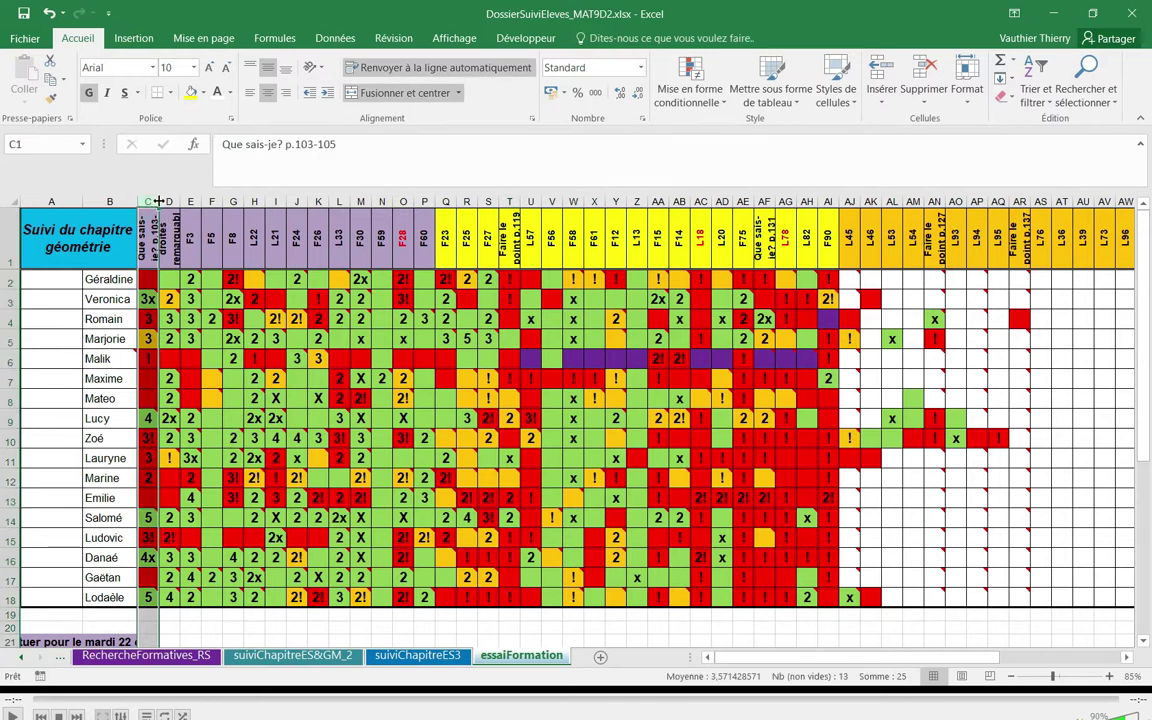
{"action": "left_click_drag", "start_coordinate": [158, 201], "coordinate": [185, 201]}
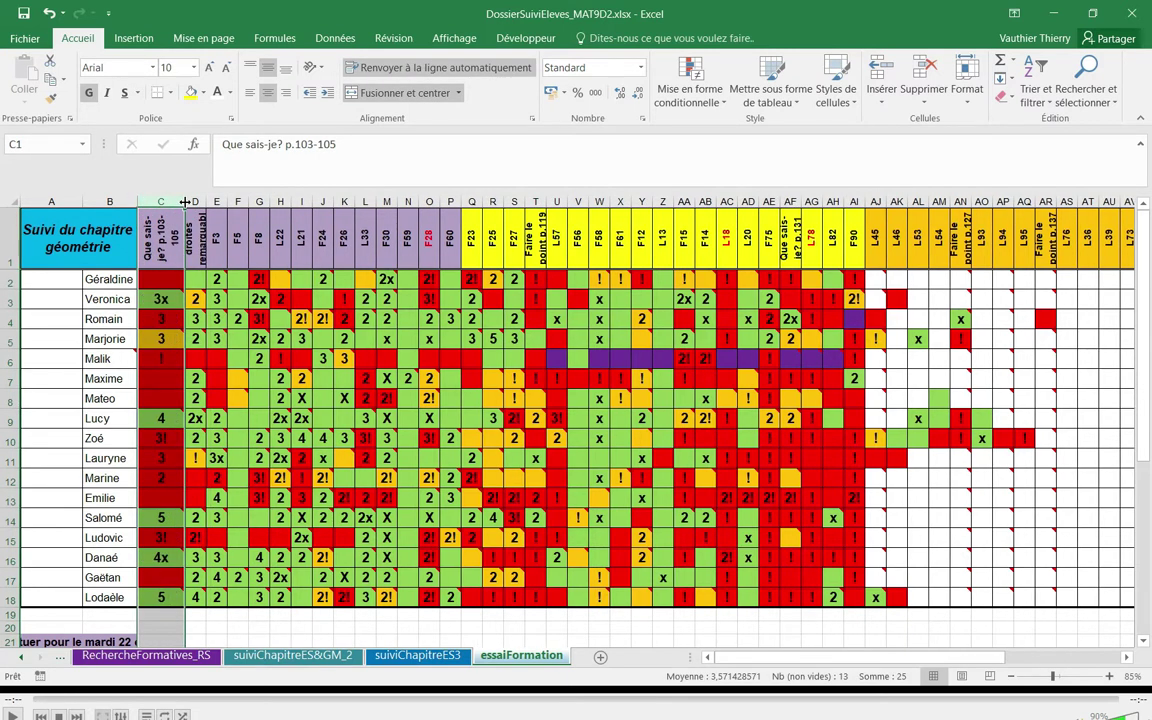
{"action": "left_click", "coordinate": [48, 13]}
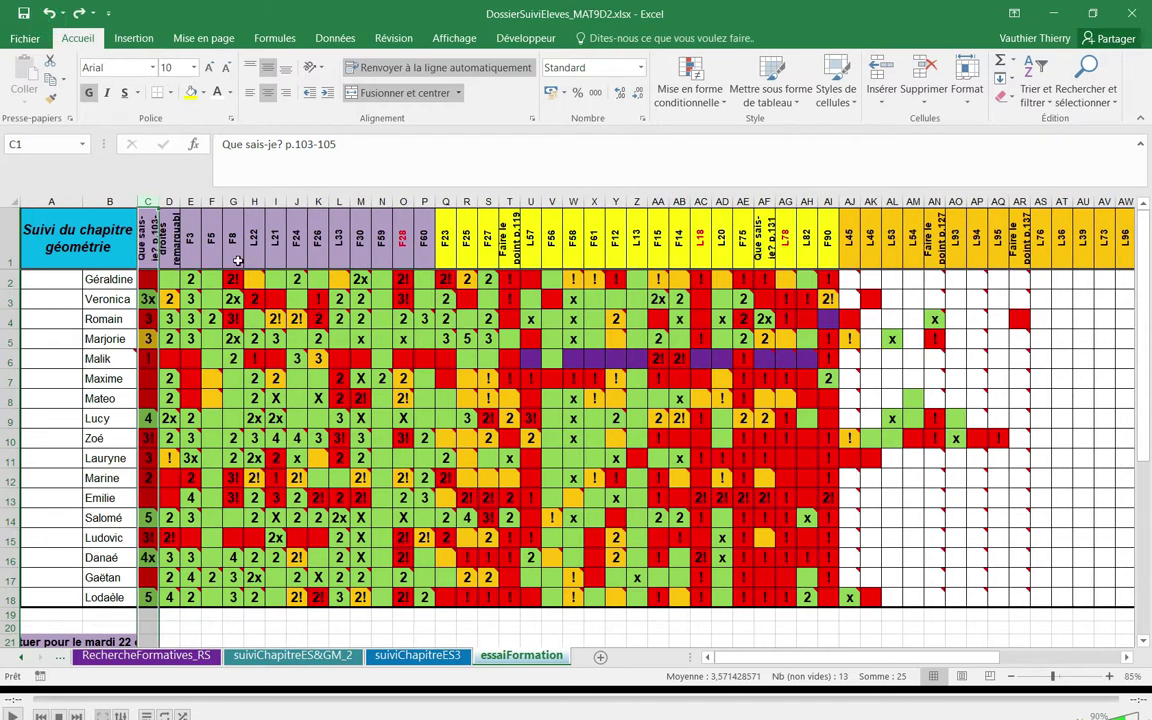
{"action": "left_click_drag", "start_coordinate": [147, 201], "coordinate": [380, 201]}
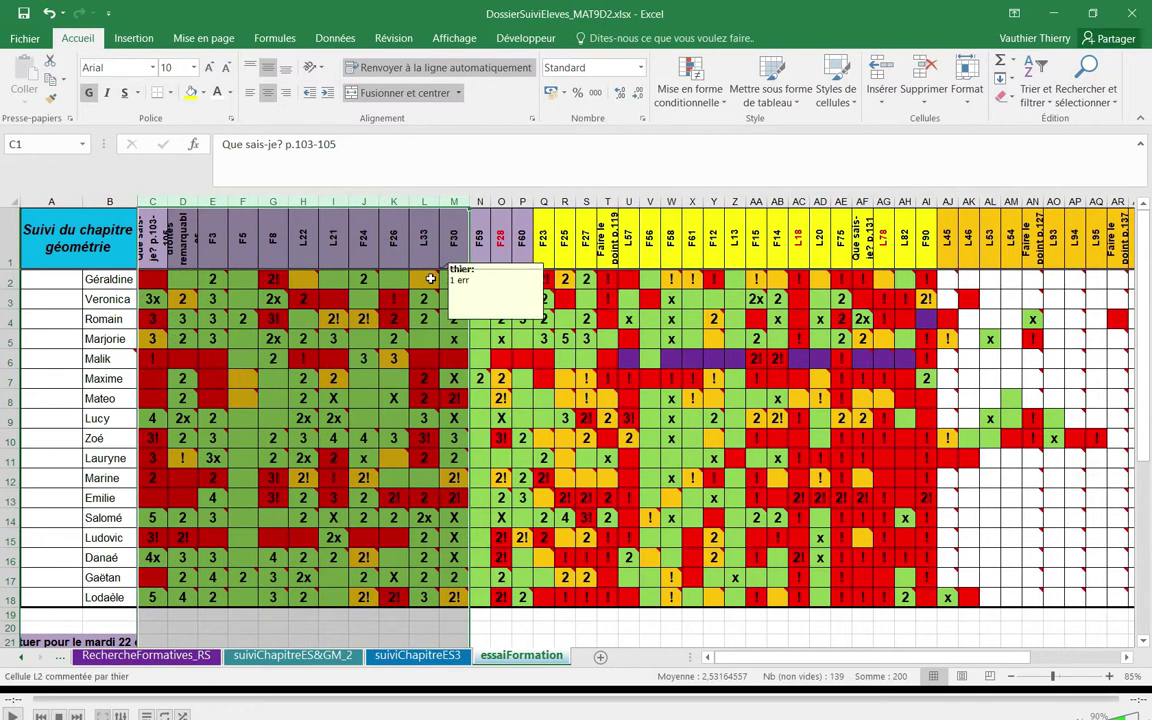
{"action": "left_click", "coordinate": [48, 13]}
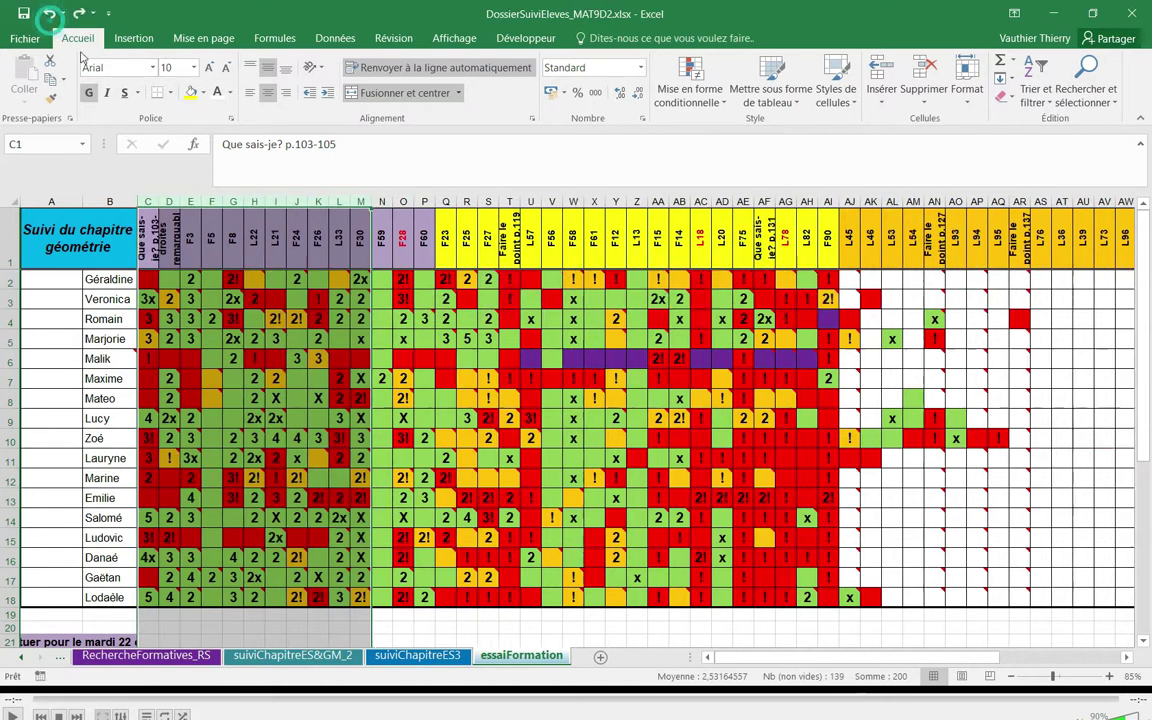
Step: Review the alignment, font, border and fill formatting of header cell N1 without changing anything
{"action": "left_click", "coordinate": [382, 249]}
{"action": "right_click", "coordinate": [382, 250]}
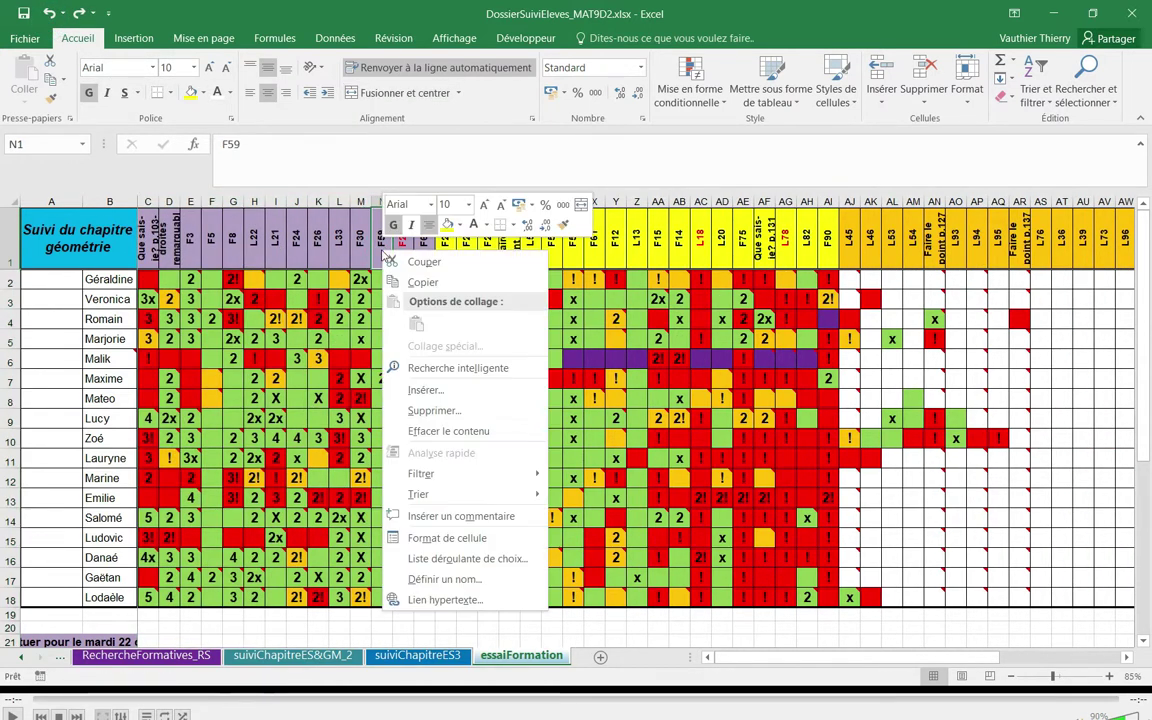
{"action": "left_click", "coordinate": [450, 538]}
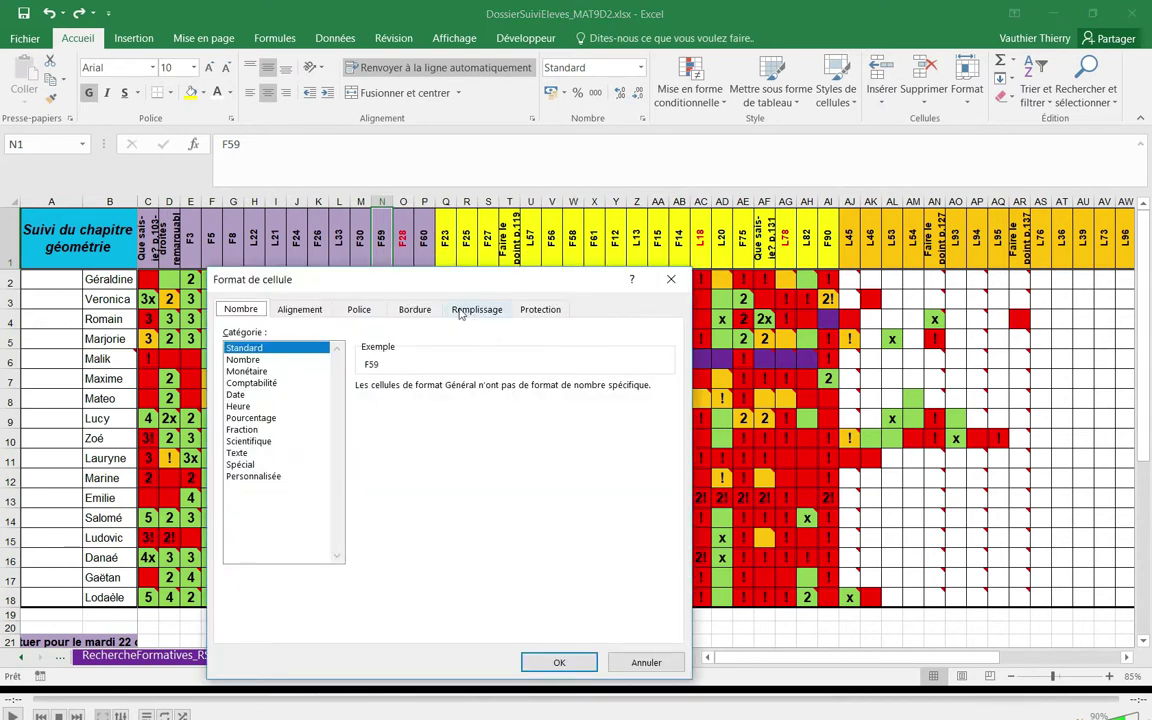
{"action": "left_click", "coordinate": [299, 309]}
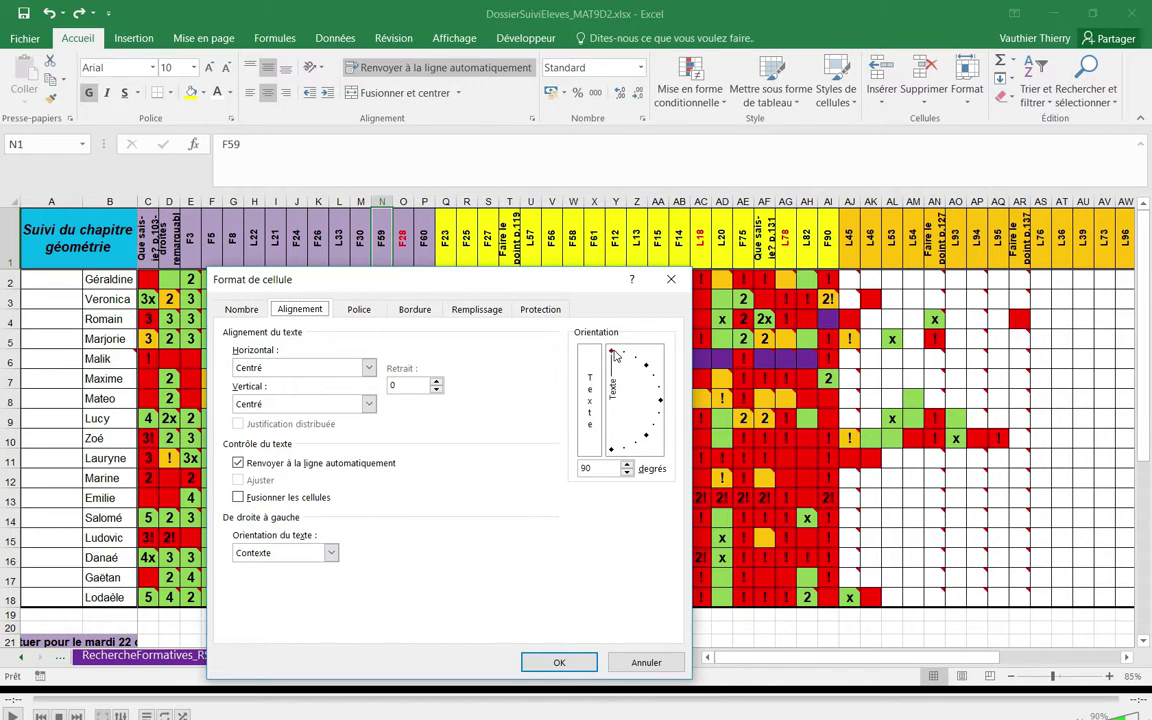
{"action": "left_click", "coordinate": [363, 308]}
{"action": "left_click", "coordinate": [414, 309]}
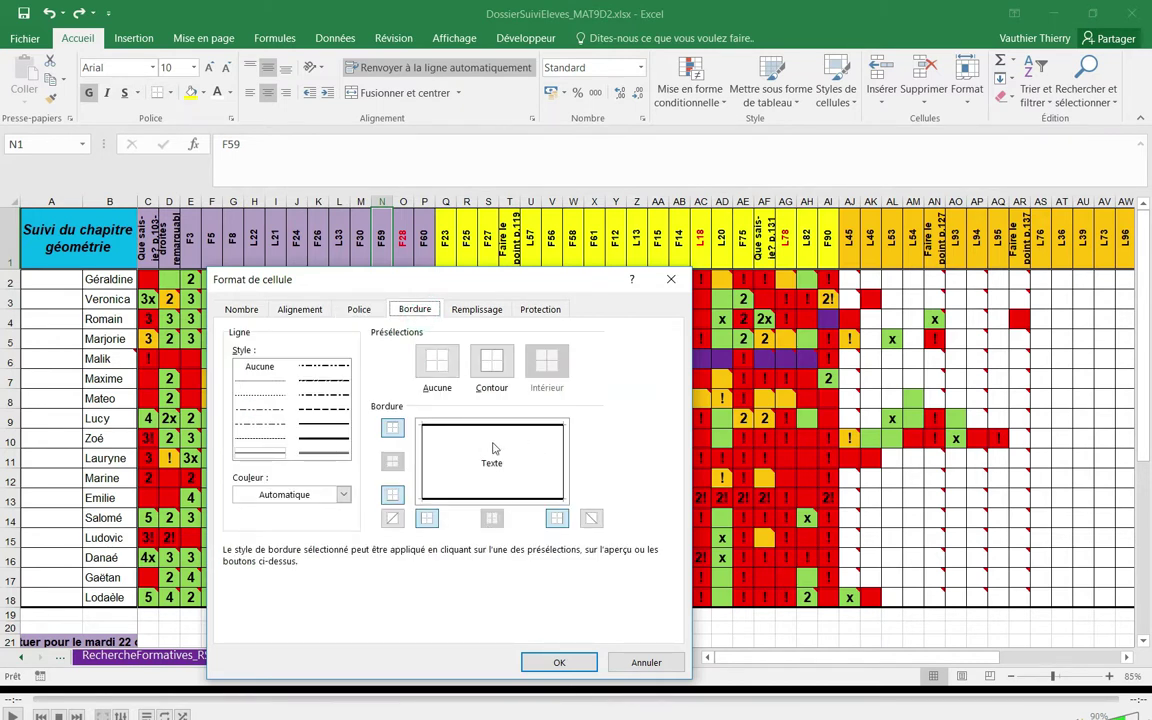
{"action": "left_click", "coordinate": [480, 310]}
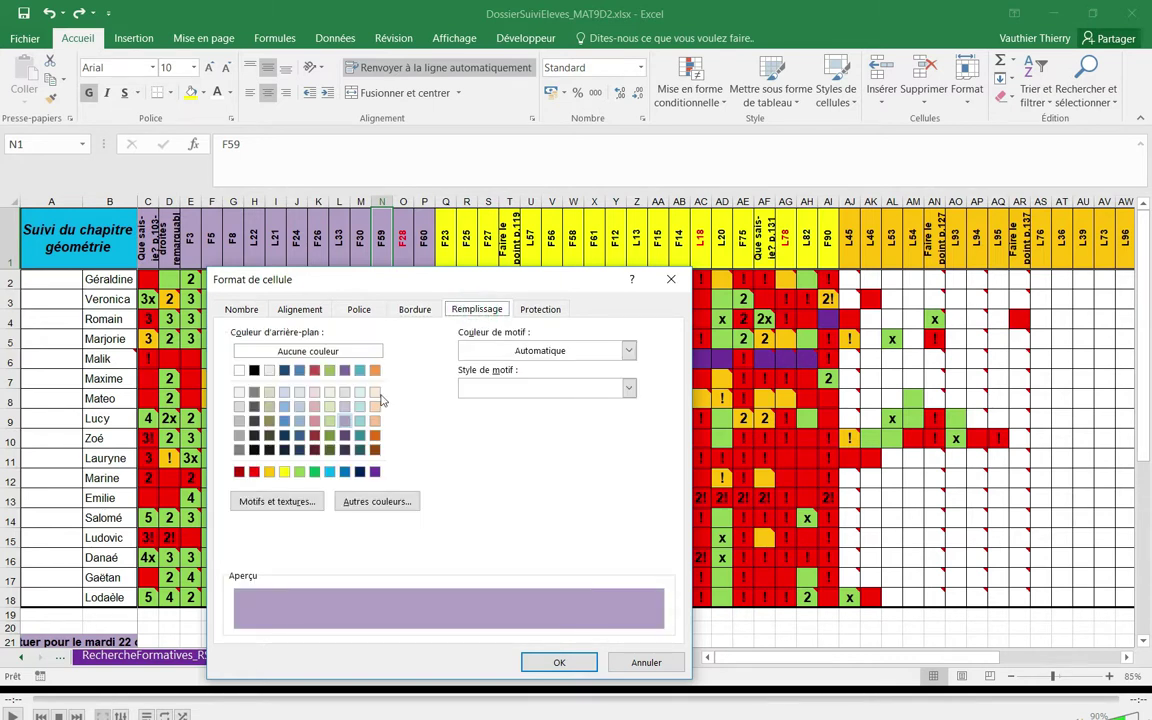
{"action": "left_click", "coordinate": [646, 662]}
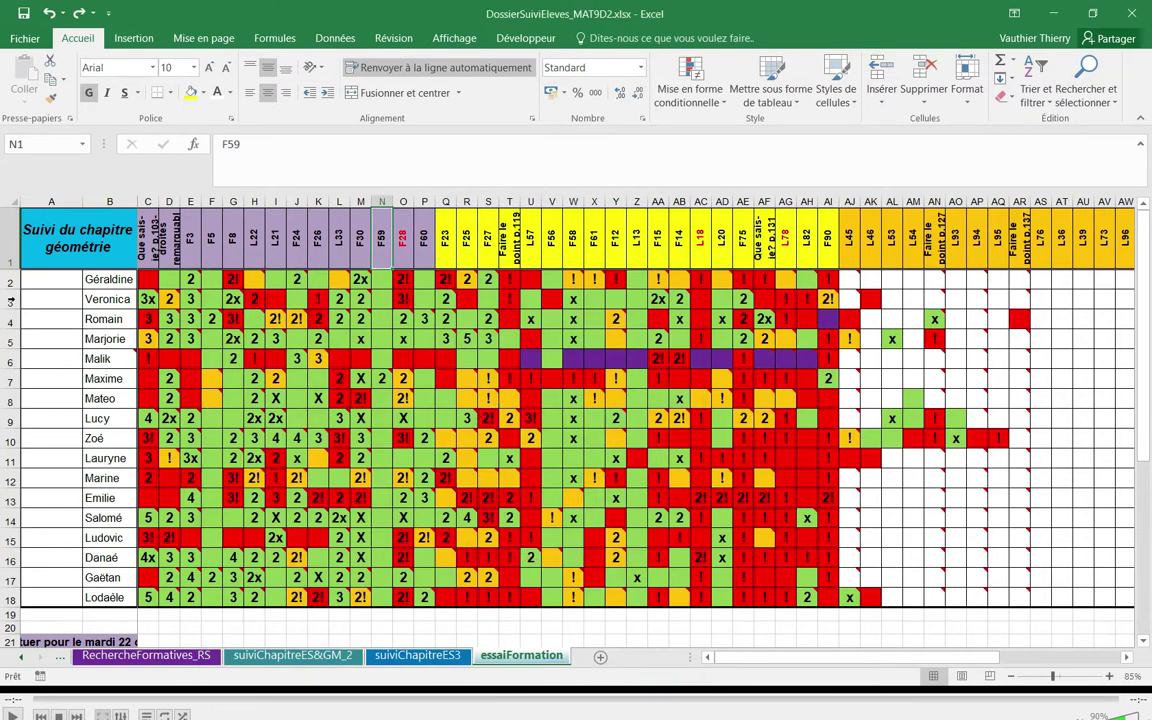
Step: Try increasing the height of rows 2 to 5 together and undo the change
{"action": "left_click_drag", "start_coordinate": [10, 283], "coordinate": [10, 340]}
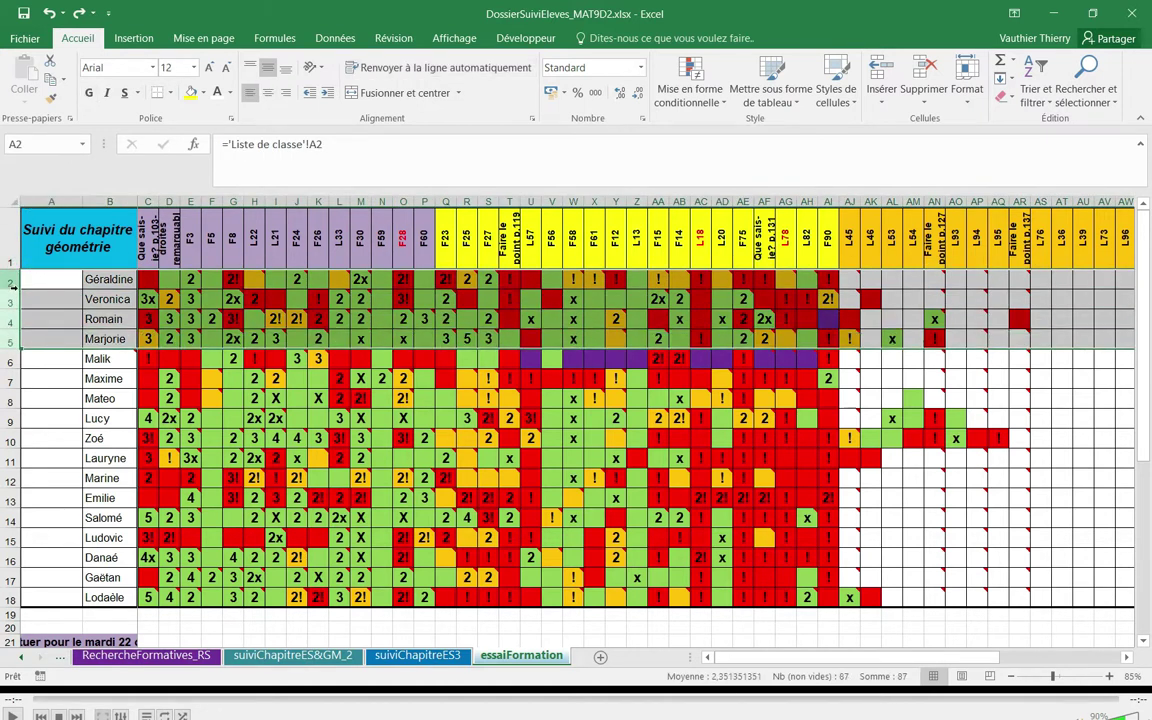
{"action": "left_click_drag", "start_coordinate": [10, 289], "coordinate": [14, 298]}
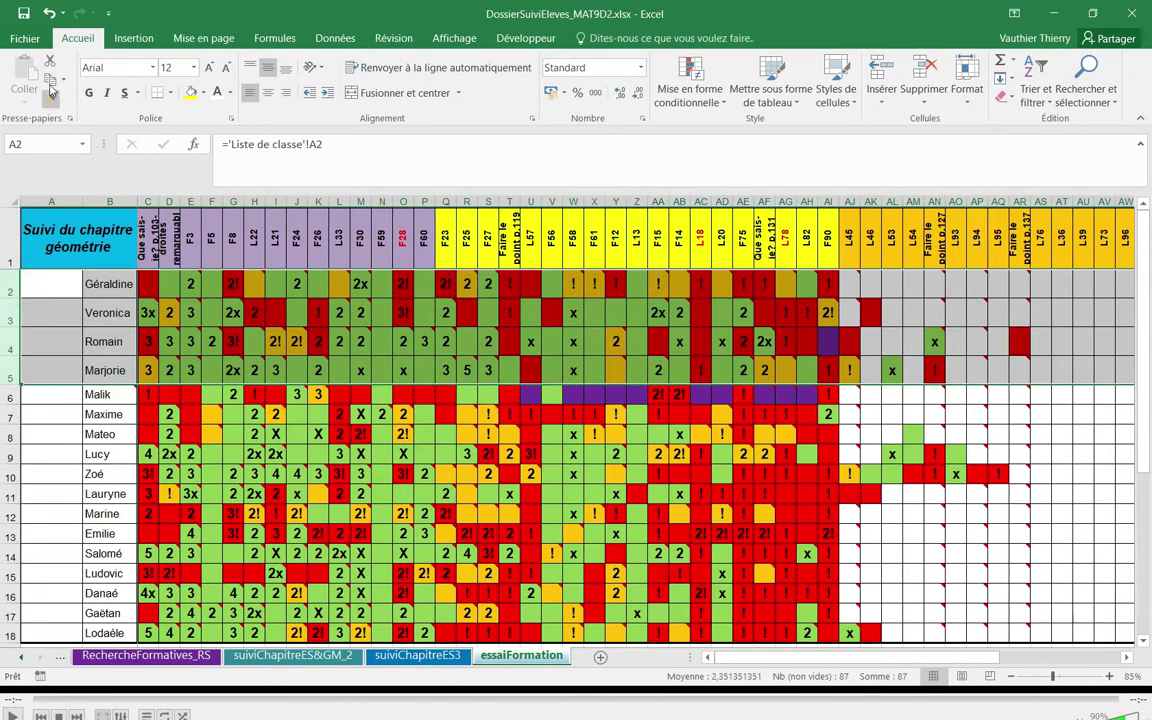
{"action": "left_click", "coordinate": [47, 14]}
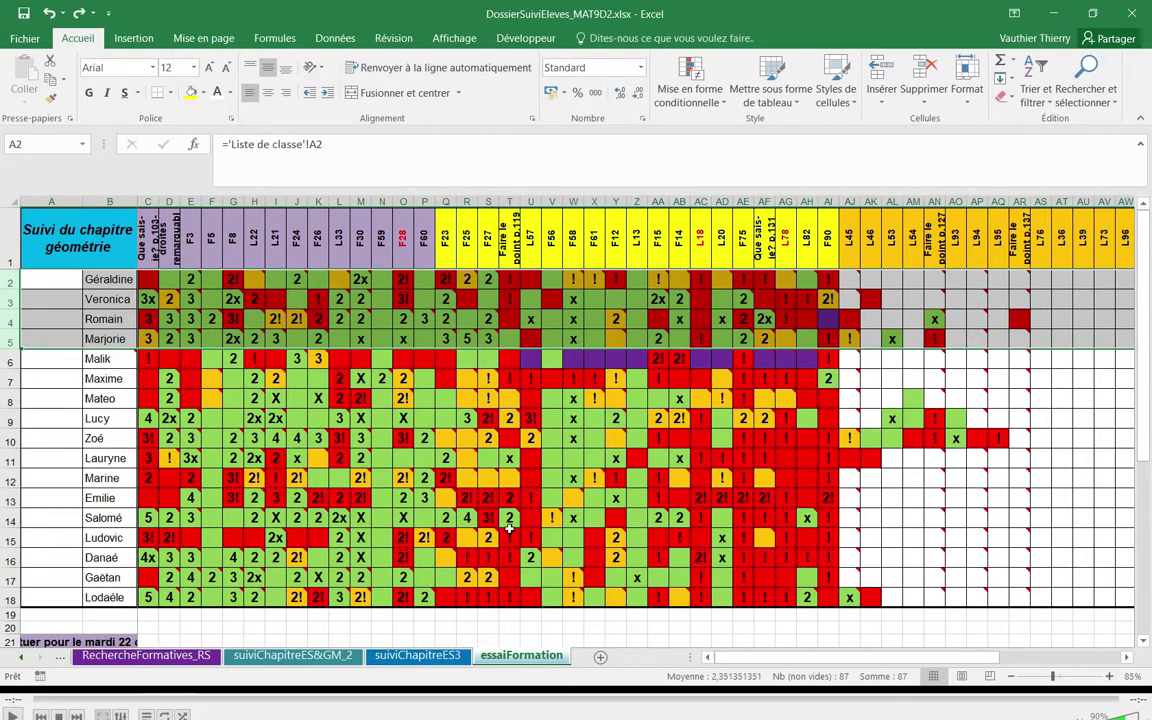
Step: Enter 5 in cell AM12 as a trial and clear it again
{"action": "mouse_move", "coordinate": [509, 530]}
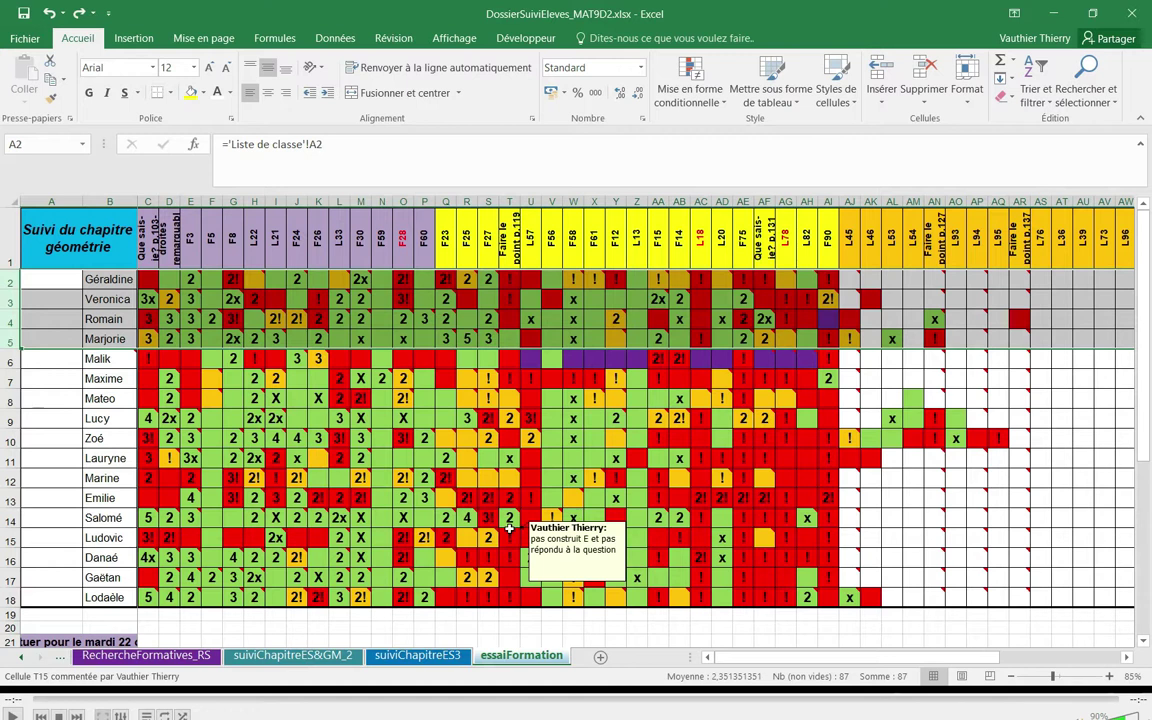
{"action": "left_click", "coordinate": [911, 477]}
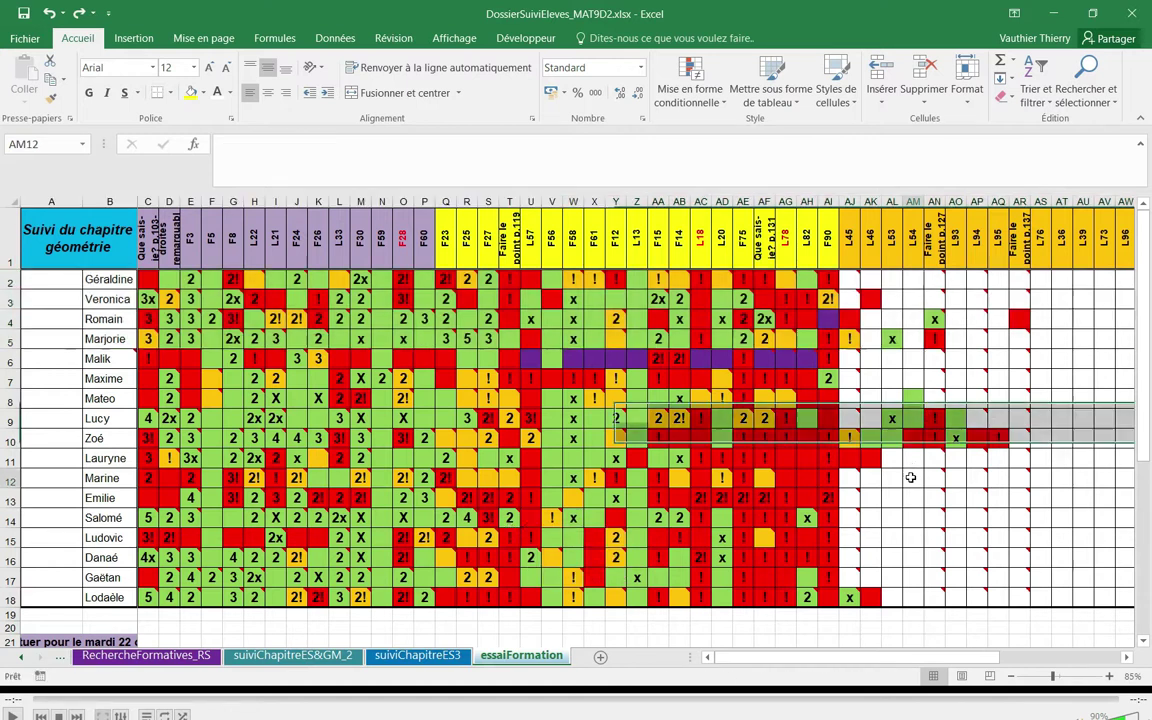
{"action": "type", "text": "5"}
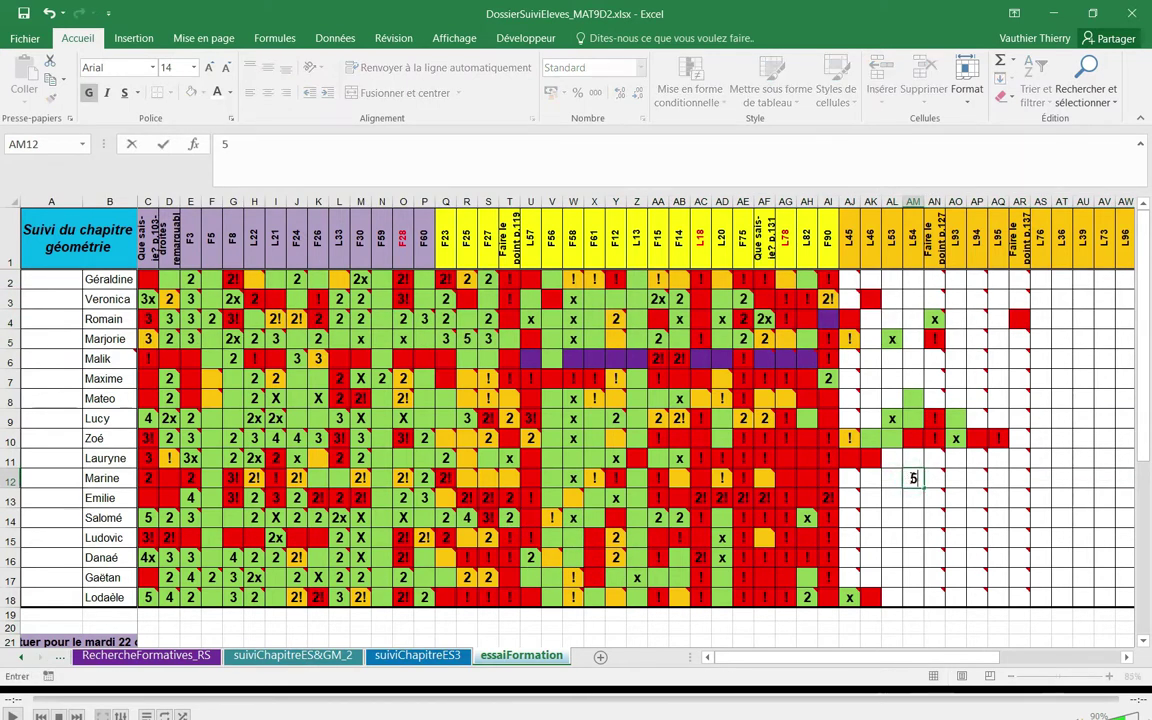
{"action": "left_click", "coordinate": [913, 477]}
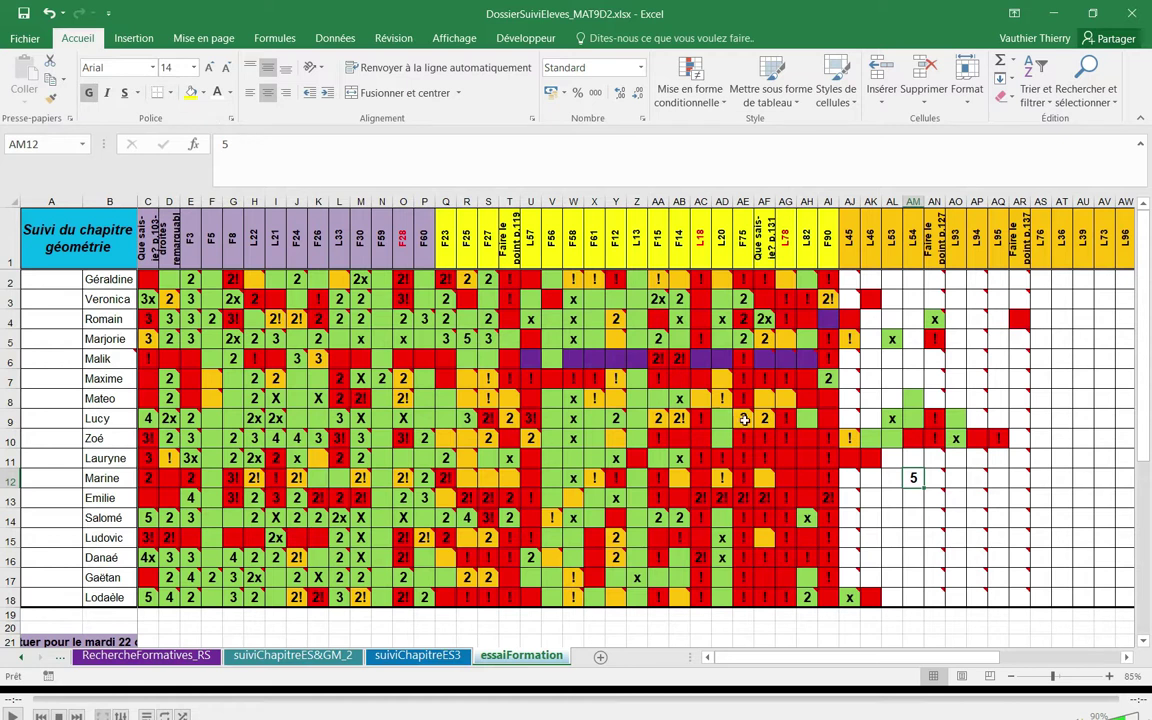
{"action": "left_click", "coordinate": [914, 477]}
{"action": "key", "text": "BackSpace"}
{"action": "left_click", "coordinate": [930, 516]}
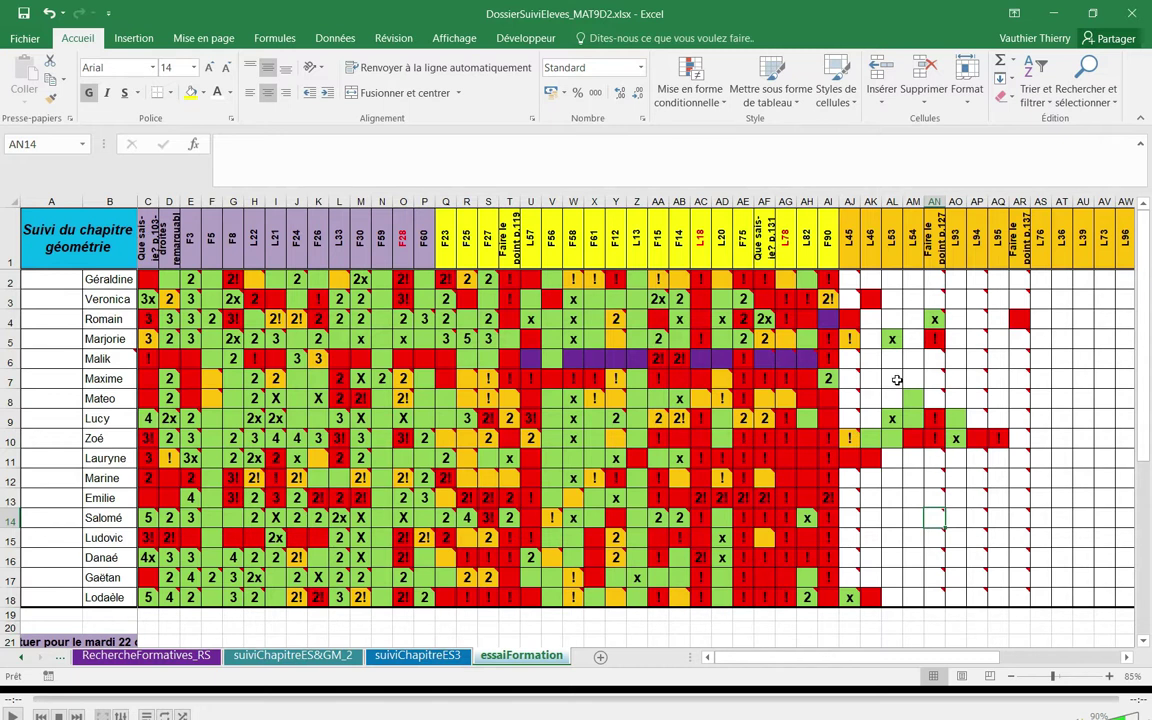
Step: Read the comments attached to cells AN7 and AJ11, and select cell AT2
{"action": "mouse_move", "coordinate": [940, 376]}
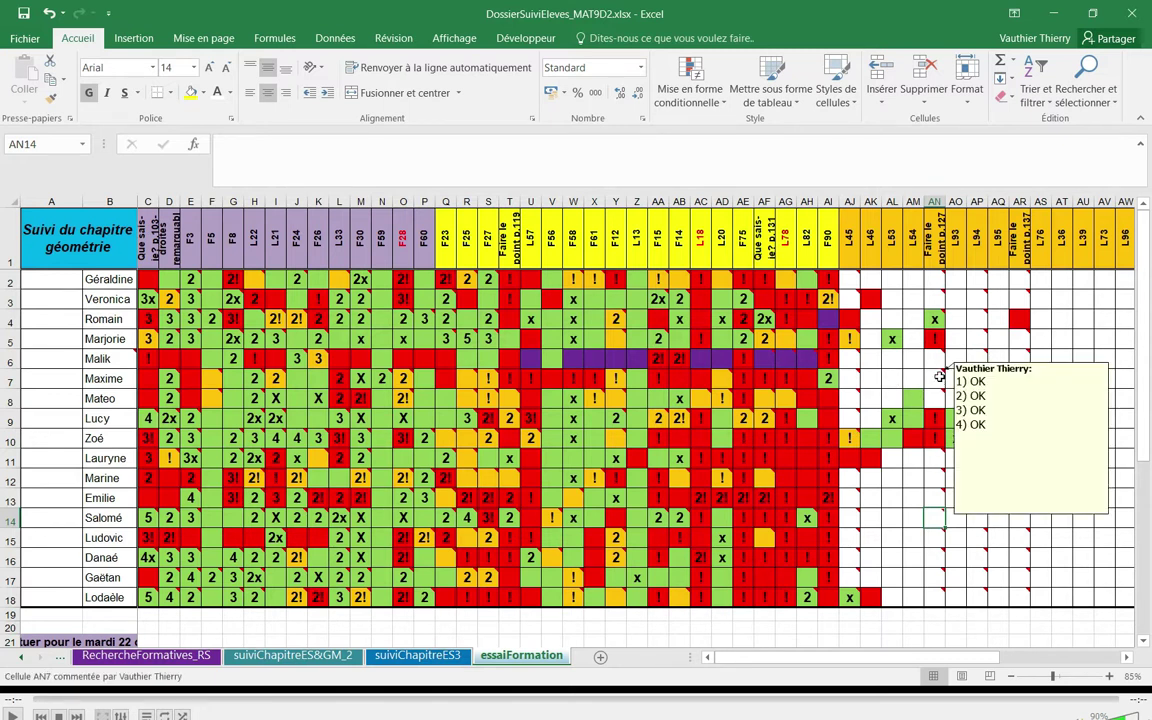
{"action": "mouse_move", "coordinate": [853, 466]}
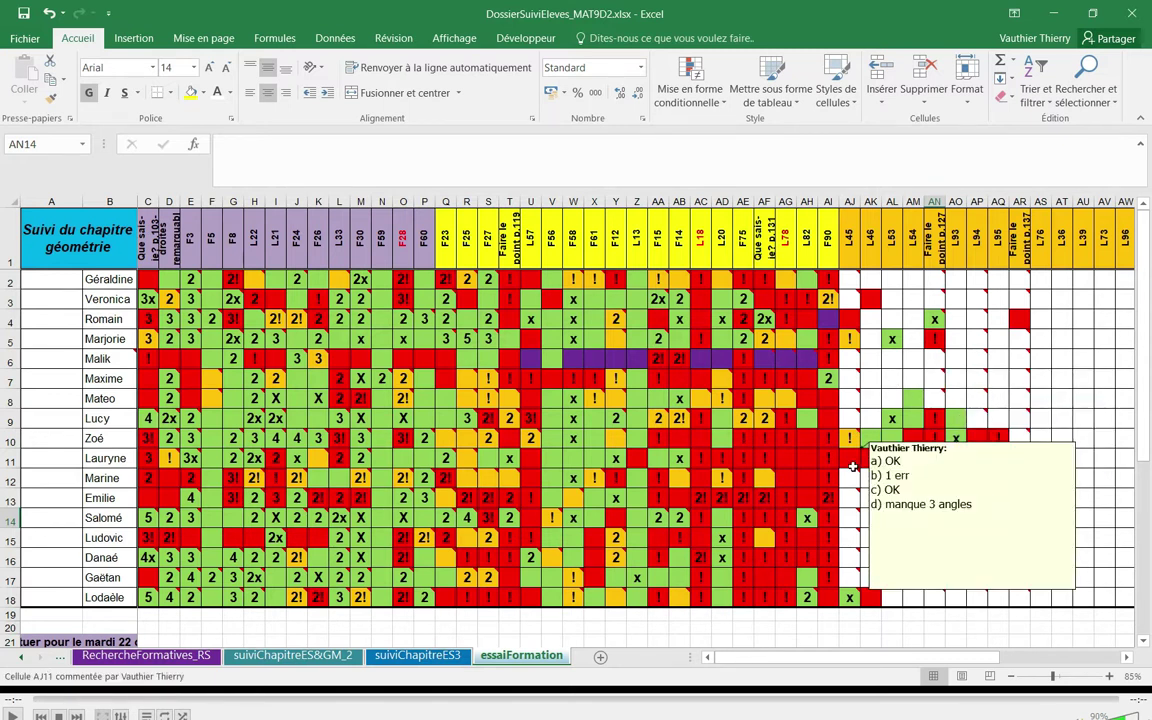
{"action": "left_click", "coordinate": [1066, 282]}
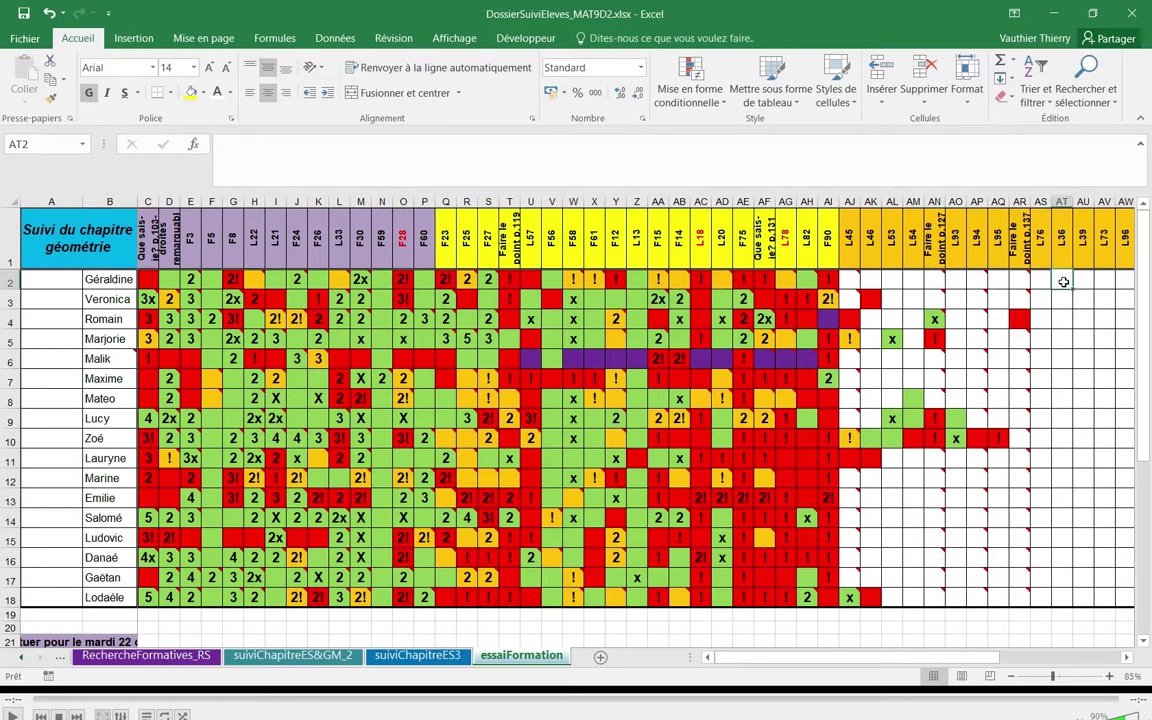
{"action": "right_click", "coordinate": [1063, 281]}
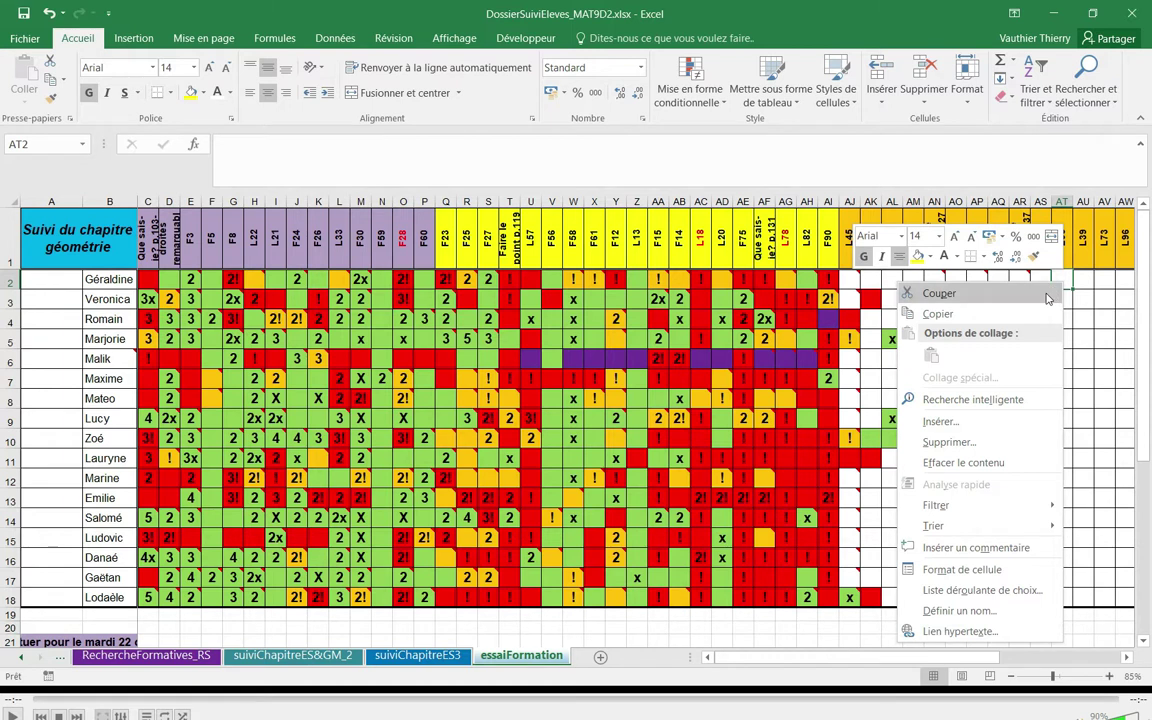
{"action": "left_click", "coordinate": [962, 569]}
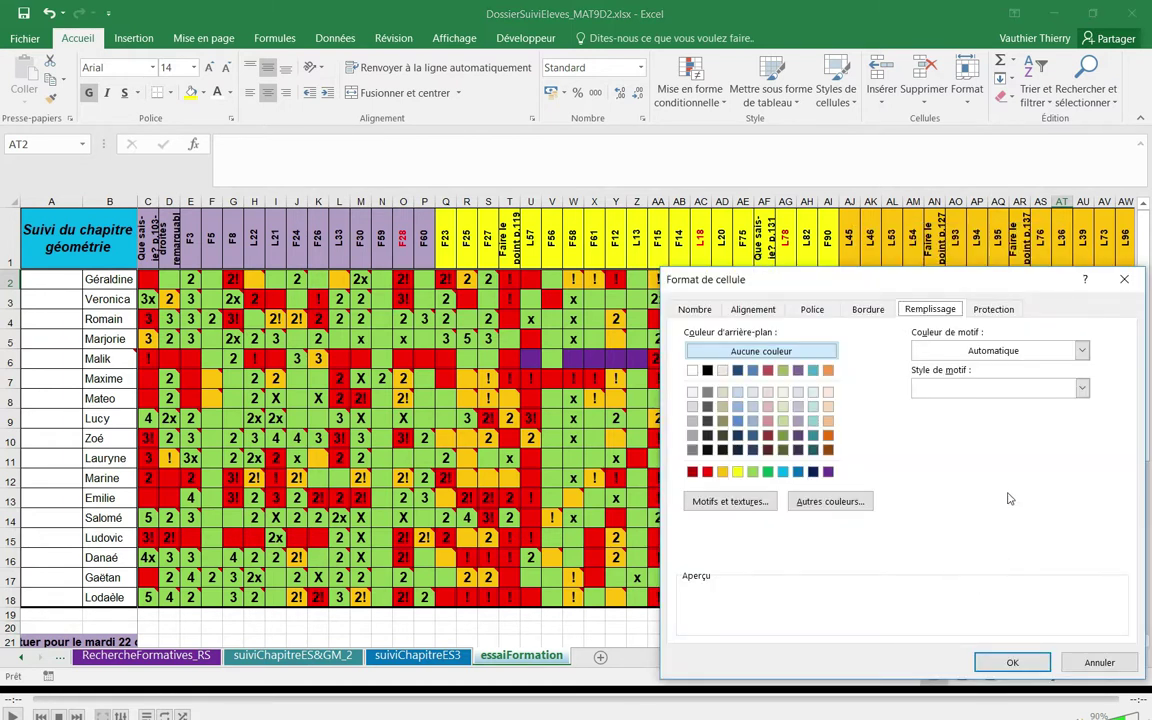
{"action": "key", "text": "Escape"}
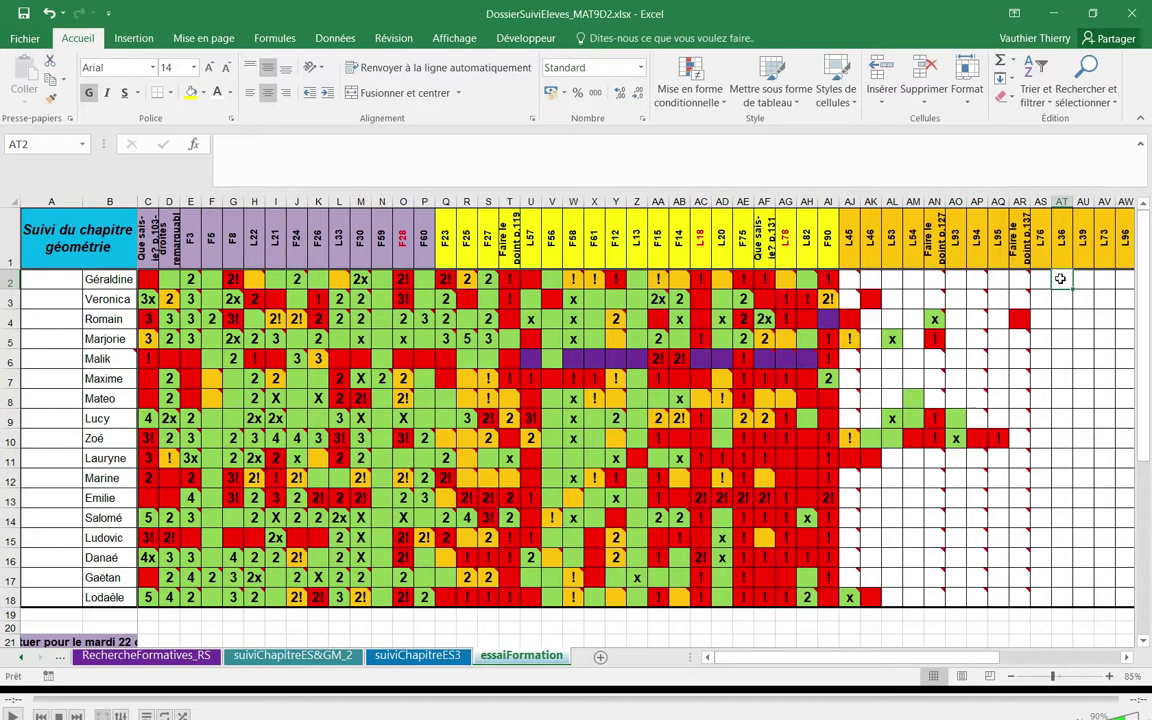
Step: Insert a comment on cell AT2, enlarge its box and font, and enter lines a), b) and c)
{"action": "right_click", "coordinate": [1061, 280]}
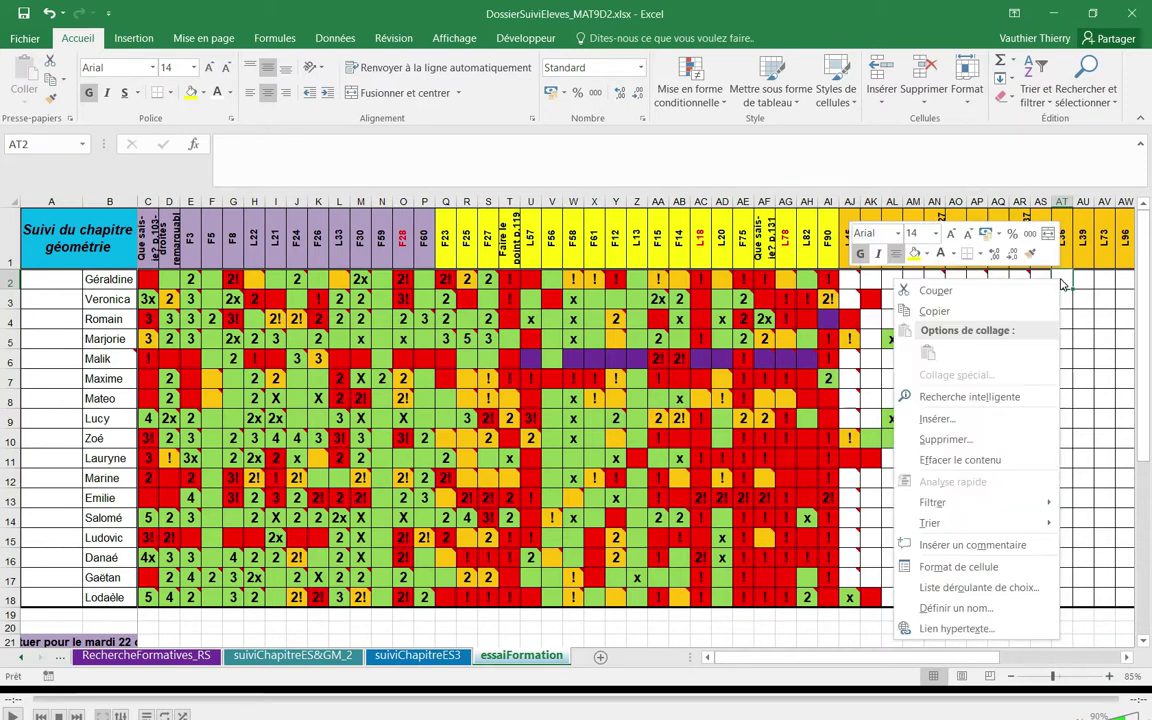
{"action": "left_click", "coordinate": [960, 545]}
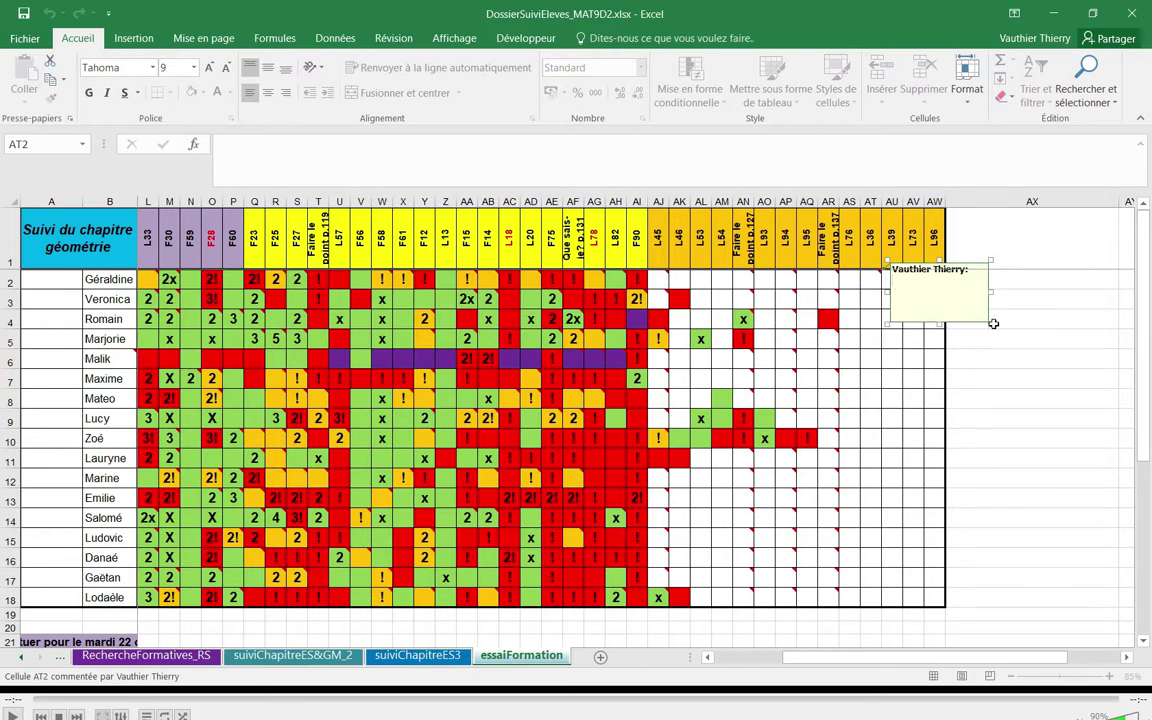
{"action": "left_click_drag", "start_coordinate": [990, 323], "coordinate": [1085, 436]}
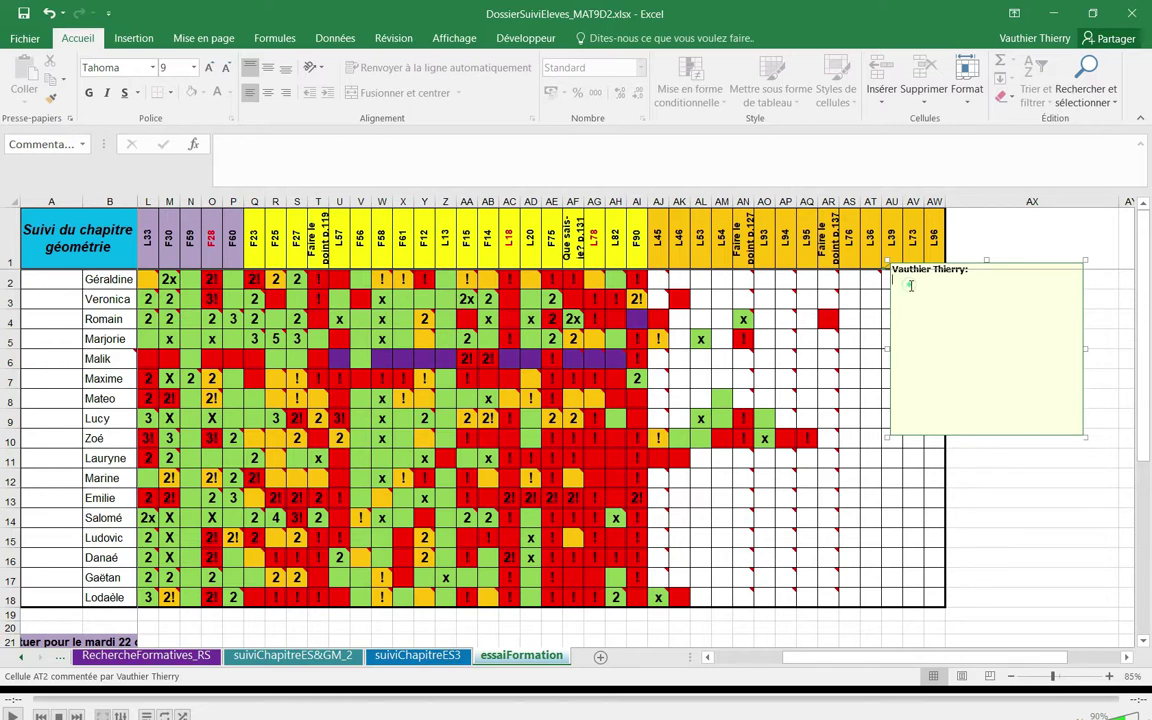
{"action": "left_click", "coordinate": [208, 68]}
{"action": "left_click", "coordinate": [208, 68]}
{"action": "left_click", "coordinate": [208, 68]}
{"action": "left_click", "coordinate": [208, 68]}
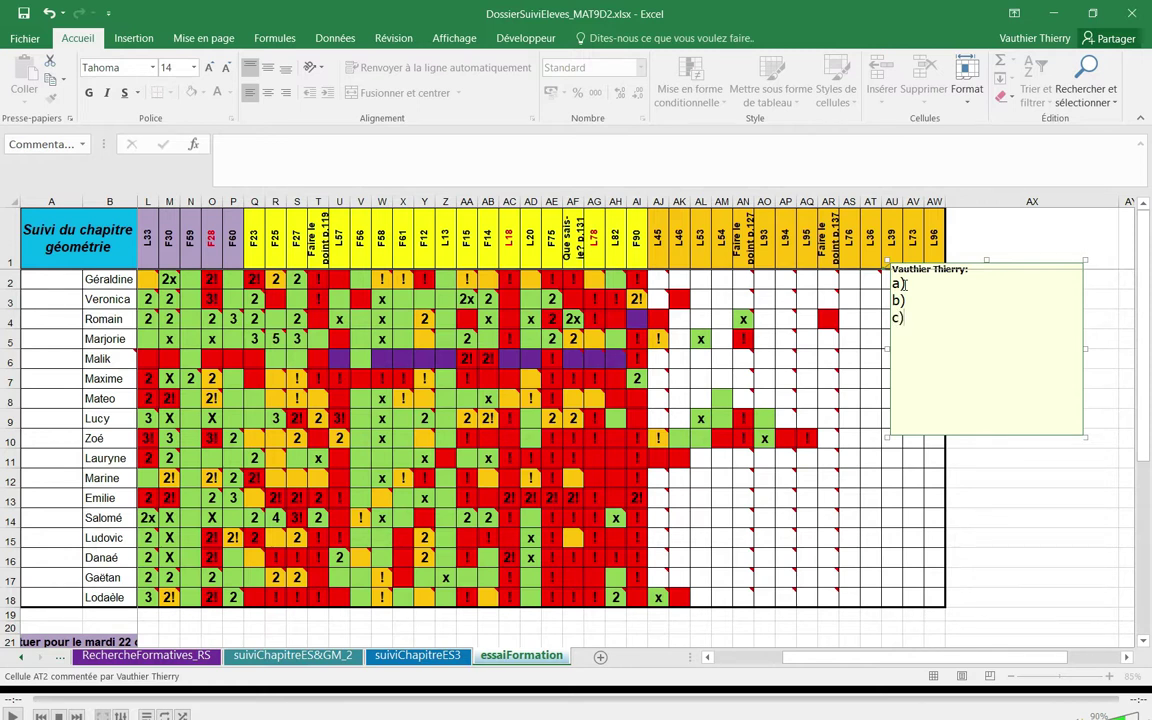
Step: Add the lines "bissectrice:" and "précision:" beneath a) in cell AT2's comment
{"action": "left_click", "coordinate": [906, 283]}
{"action": "key", "text": "Return"}
{"action": "type", "text": "ctrice:"}
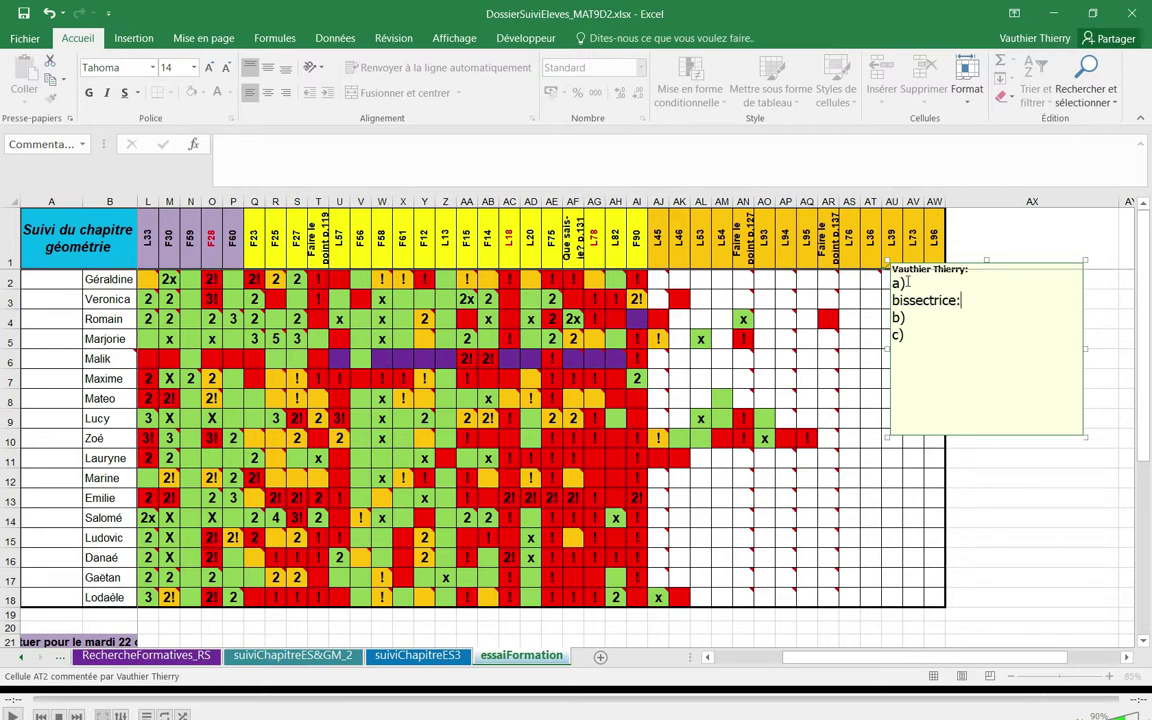
{"action": "key", "text": "Return"}
{"action": "type", "text": "précision:"}
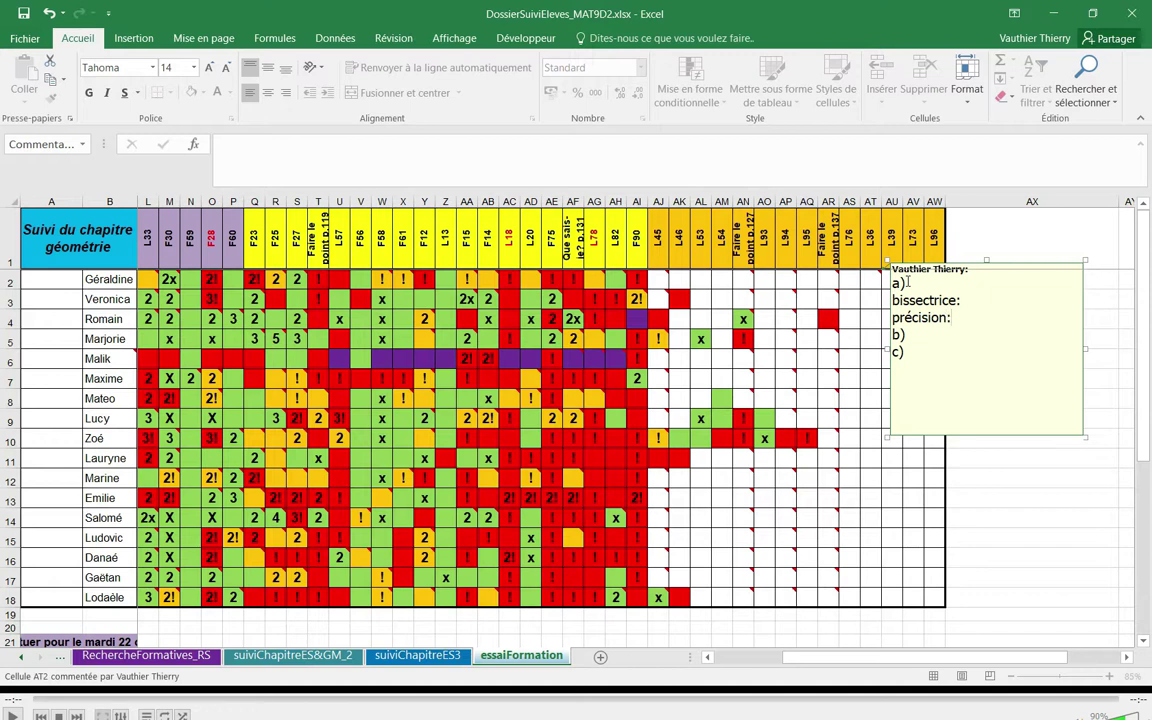
Step: Enter OK after bissectrice, précision, b) and c) in cell AT2's comment and close it
{"action": "left_click", "coordinate": [962, 300]}
{"action": "type", "text": "0K"}
{"action": "key", "text": "Down"}
{"action": "type", "text": "OK"}
{"action": "left_click", "coordinate": [939, 331]}
{"action": "type", "text": "OK"}
{"action": "left_click", "coordinate": [914, 355]}
{"action": "type", "text": "O"}
{"action": "left_click", "coordinate": [872, 300]}
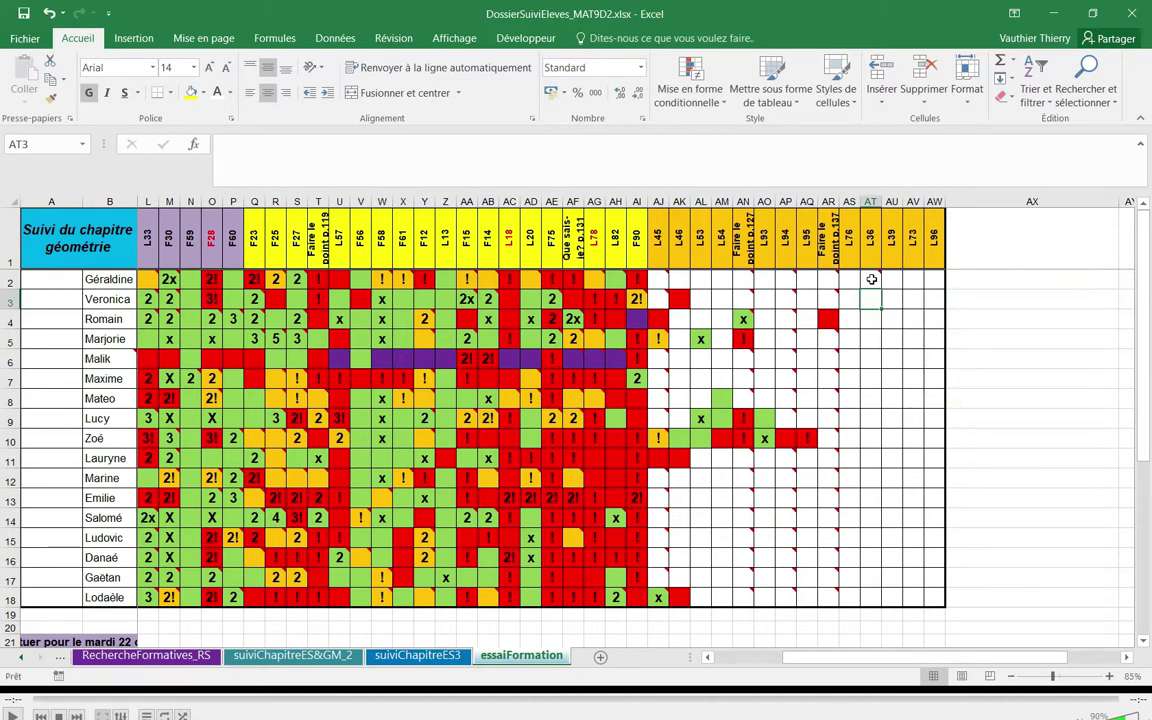
Step: Copy cell AT2 and paste only its comment into cells AT3 to AT18
{"action": "left_click", "coordinate": [872, 280]}
{"action": "right_click", "coordinate": [872, 280]}
{"action": "left_click", "coordinate": [905, 260]}
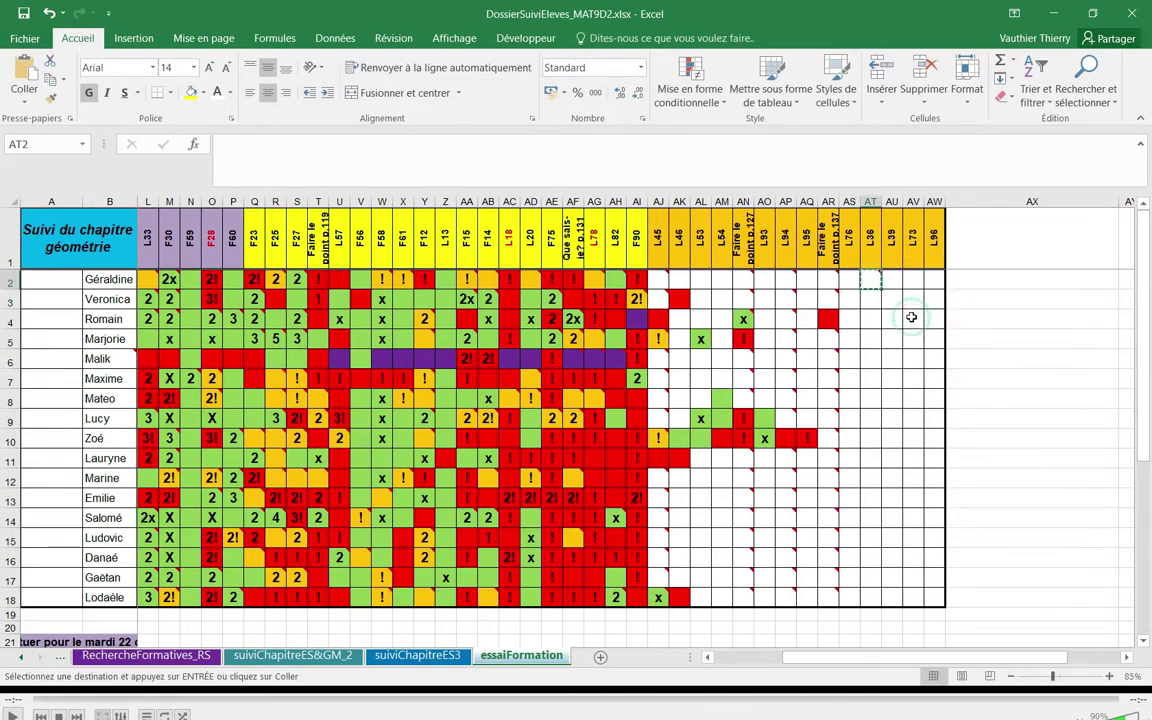
{"action": "left_click_drag", "start_coordinate": [872, 308], "coordinate": [878, 599]}
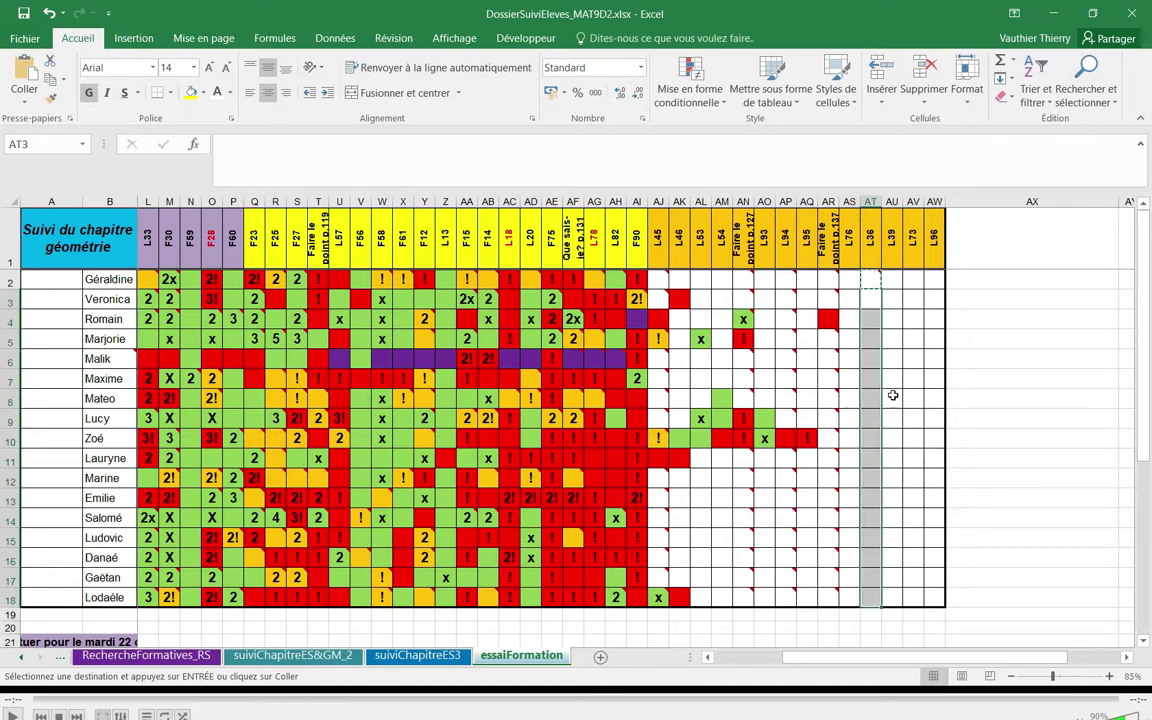
{"action": "right_click", "coordinate": [871, 327]}
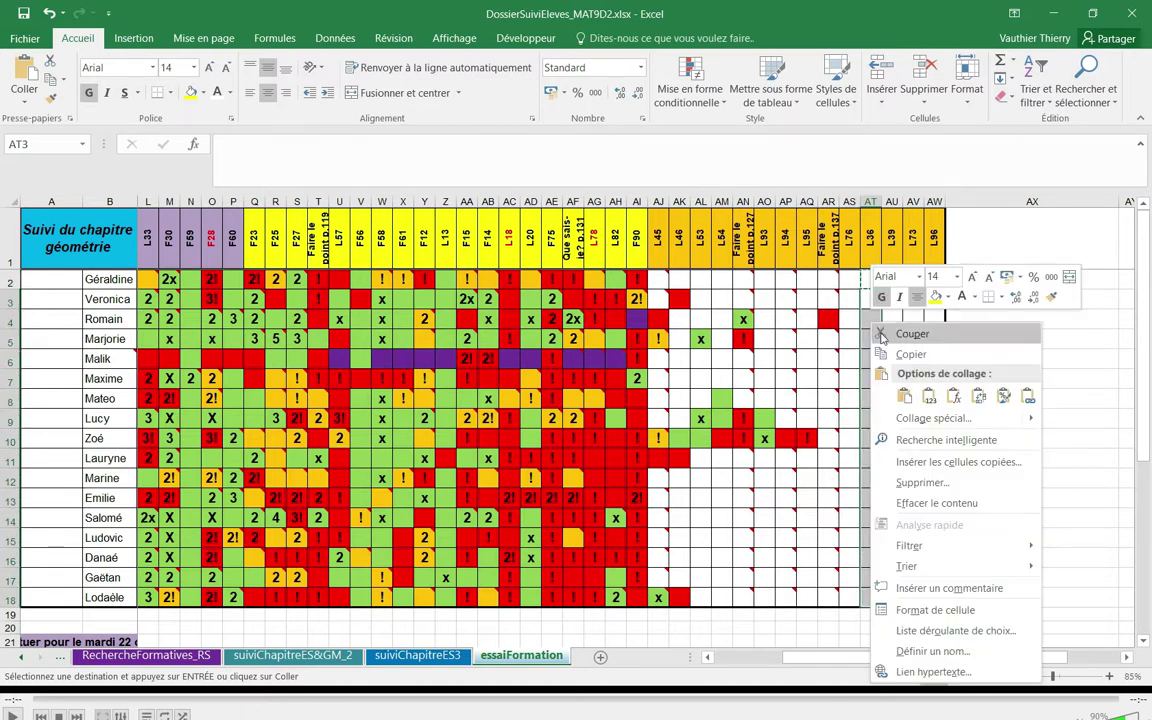
{"action": "left_click", "coordinate": [905, 397]}
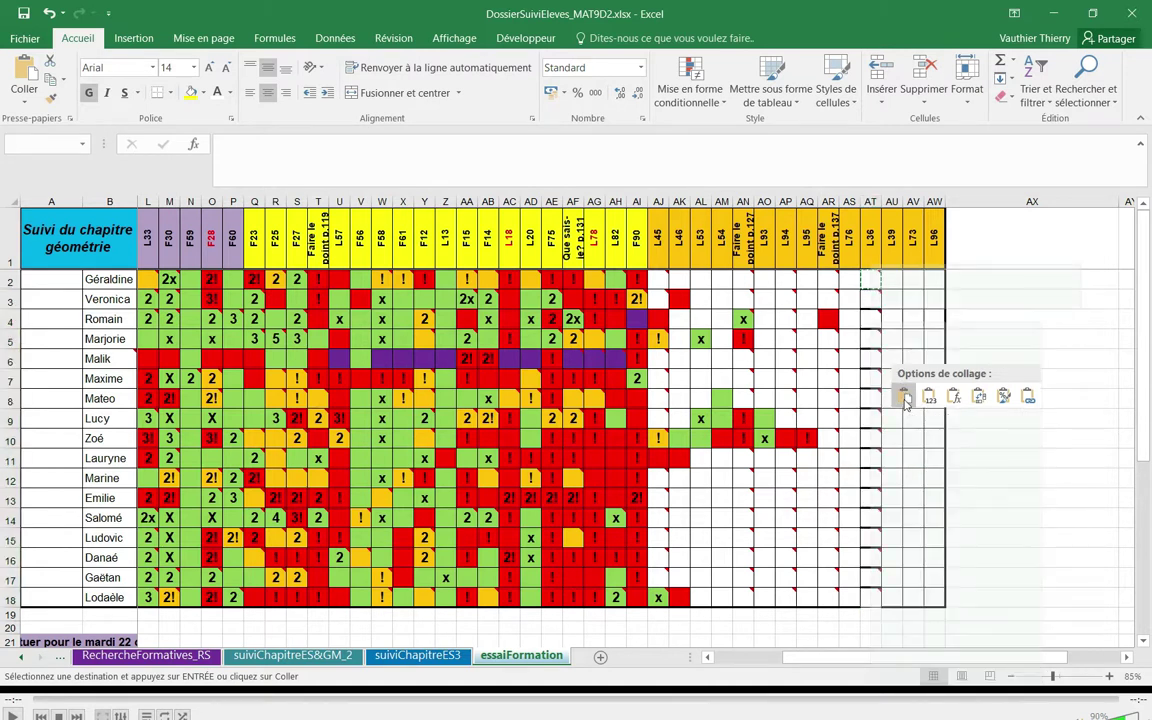
{"action": "right_click", "coordinate": [872, 330]}
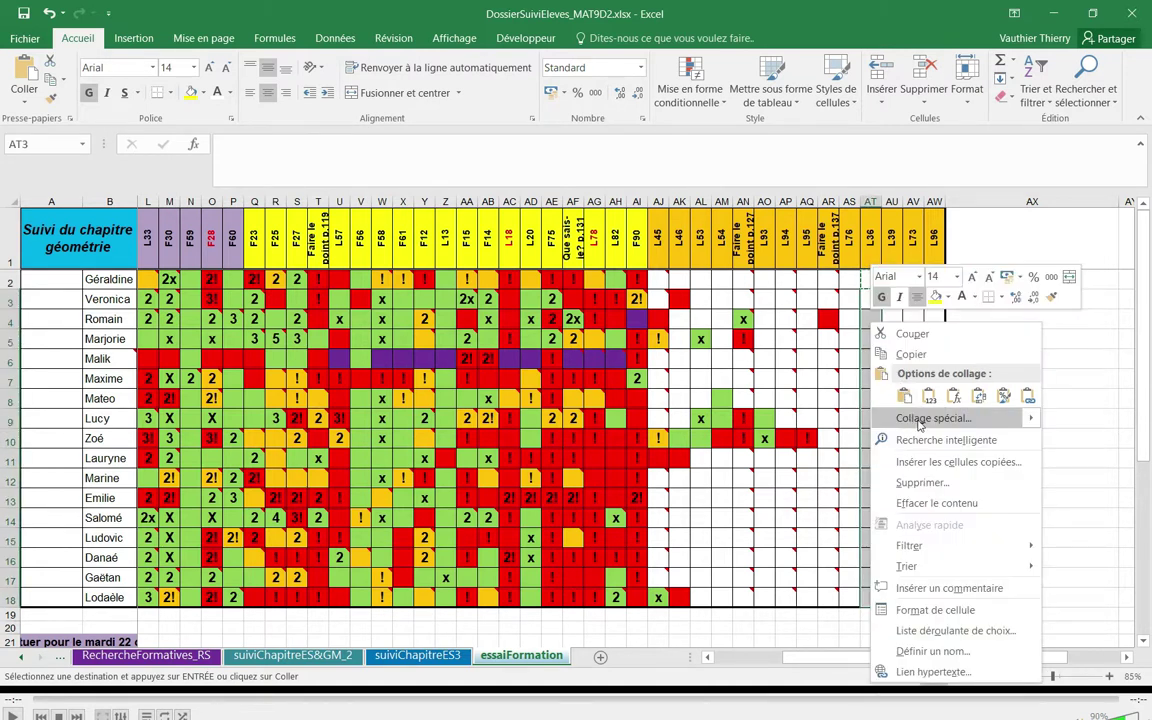
{"action": "left_click", "coordinate": [915, 418]}
{"action": "left_click", "coordinate": [687, 386]}
{"action": "left_click", "coordinate": [1012, 538]}
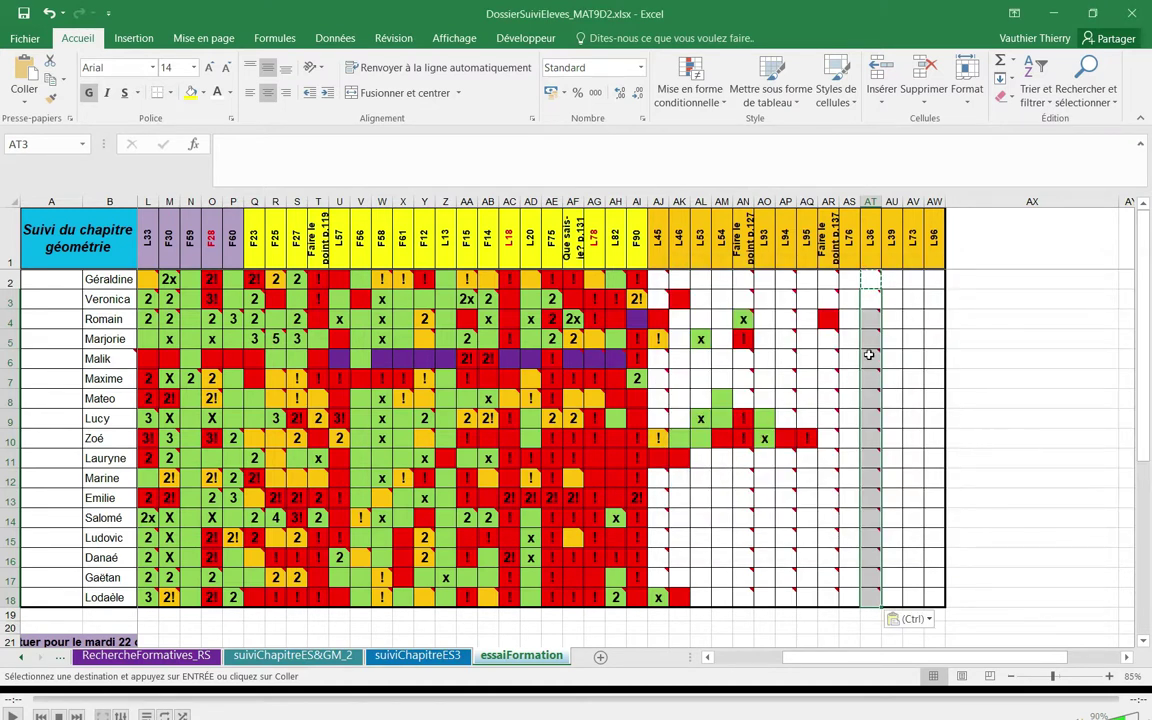
Step: Fill cell AT6 with red
{"action": "left_click", "coordinate": [871, 358]}
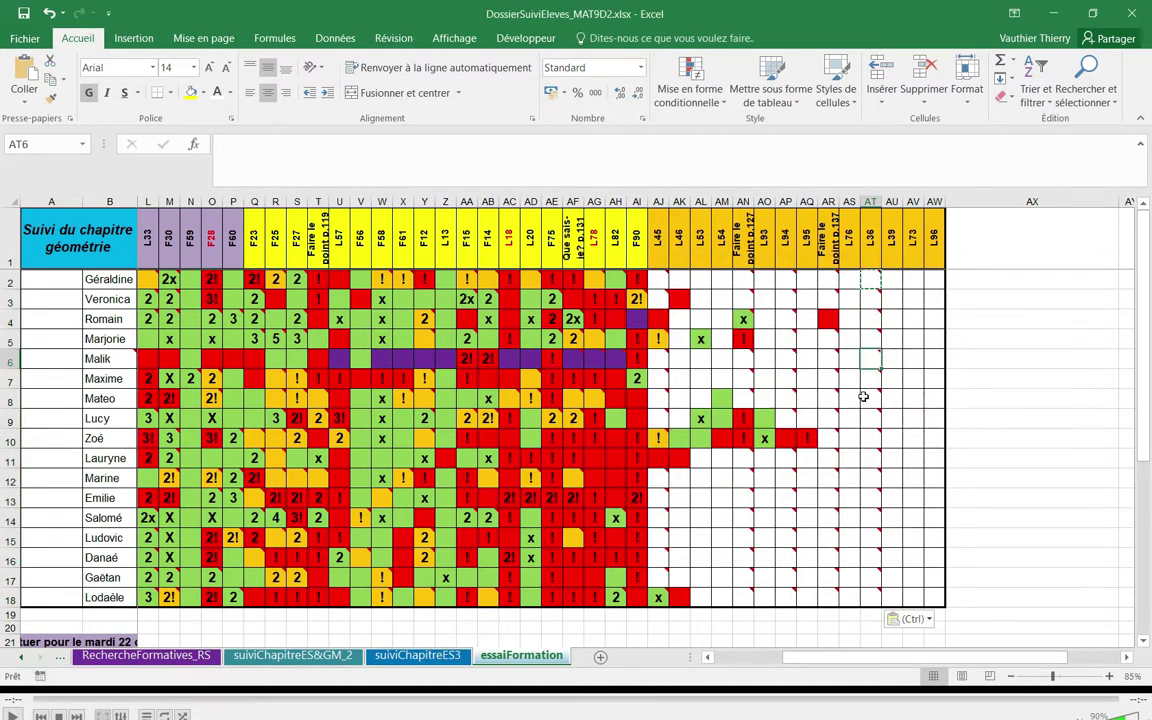
{"action": "left_click", "coordinate": [204, 94]}
{"action": "left_click", "coordinate": [190, 203]}
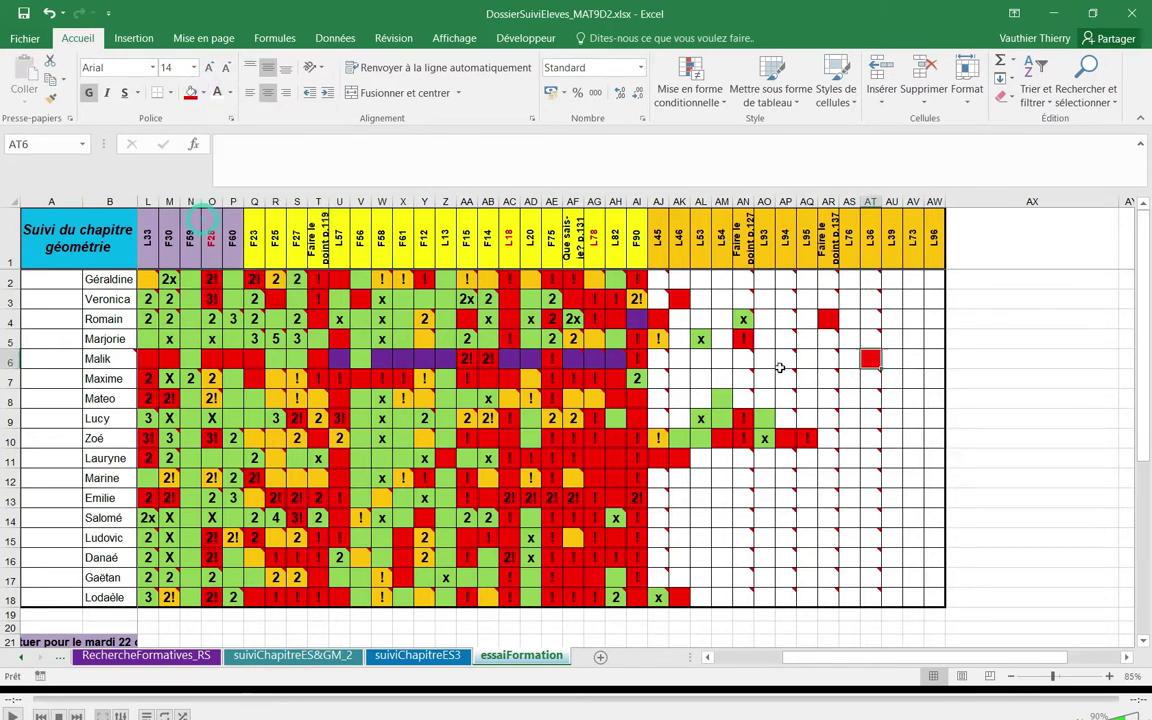
Step: Edit cell AT6's comment so the bissectrice line reads "pas construit une droit"
{"action": "right_click", "coordinate": [867, 358]}
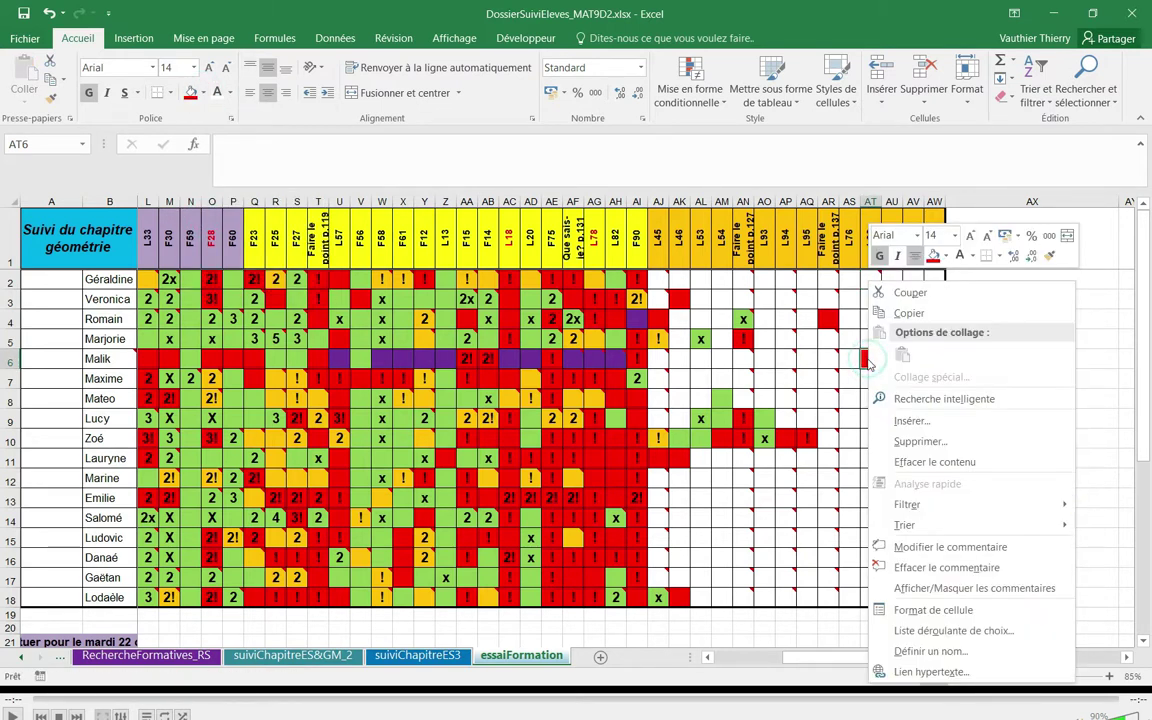
{"action": "left_click", "coordinate": [940, 548]}
{"action": "left_click_drag", "start_coordinate": [966, 380], "coordinate": [981, 380]}
{"action": "type", "text": "pas construit und"}
{"action": "key", "text": "BackSpace"}
{"action": "type", "text": "e droit"}
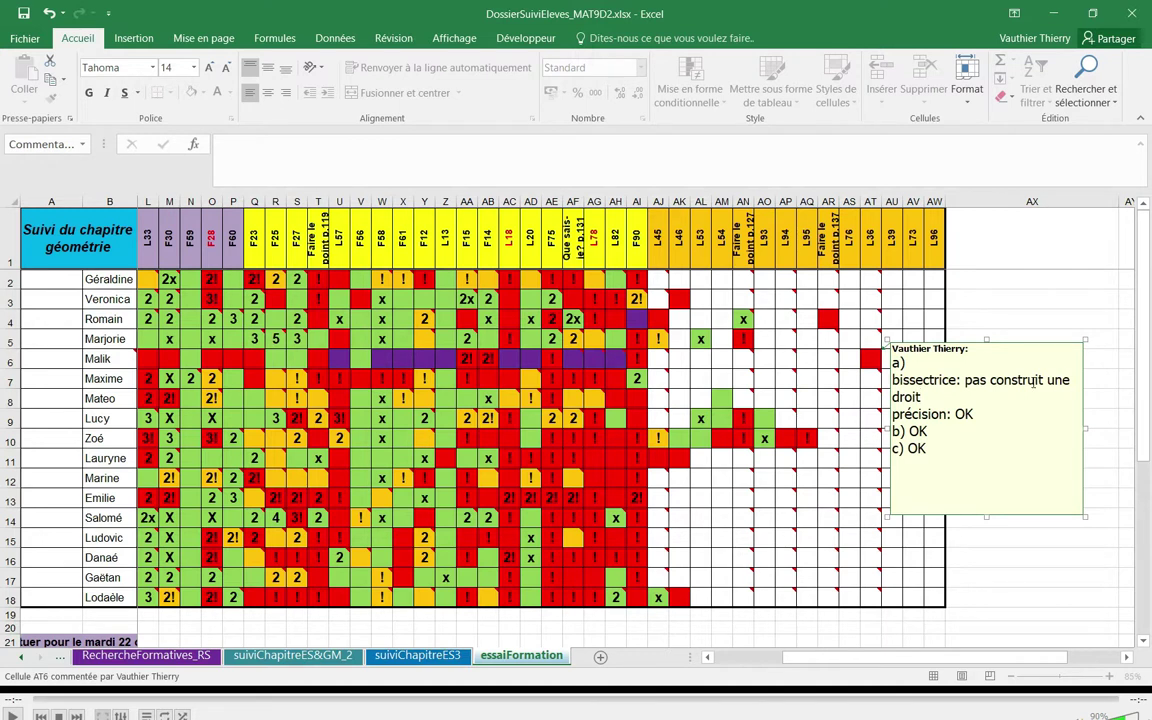
Step: Replace the b) result with "2 err" in cell AT6's comment, close it and check the comment
{"action": "double_click", "coordinate": [928, 431]}
{"action": "type", "text": "2 err"}
{"action": "double_click", "coordinate": [915, 449]}
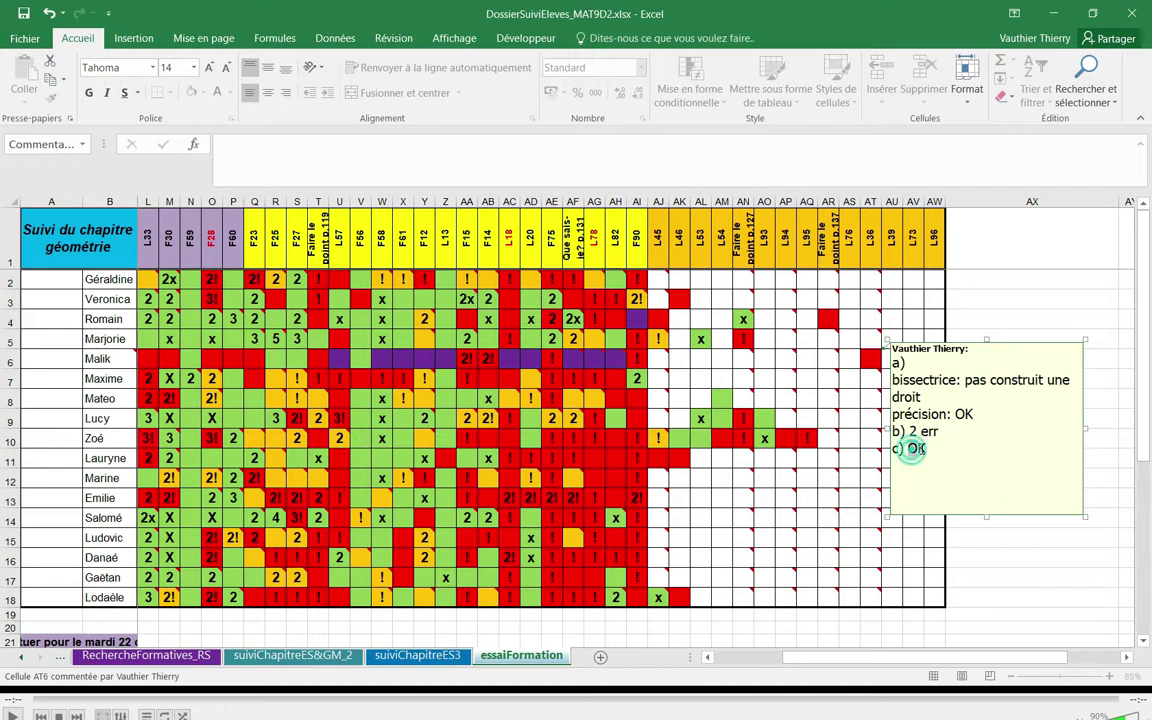
{"action": "left_click", "coordinate": [952, 471]}
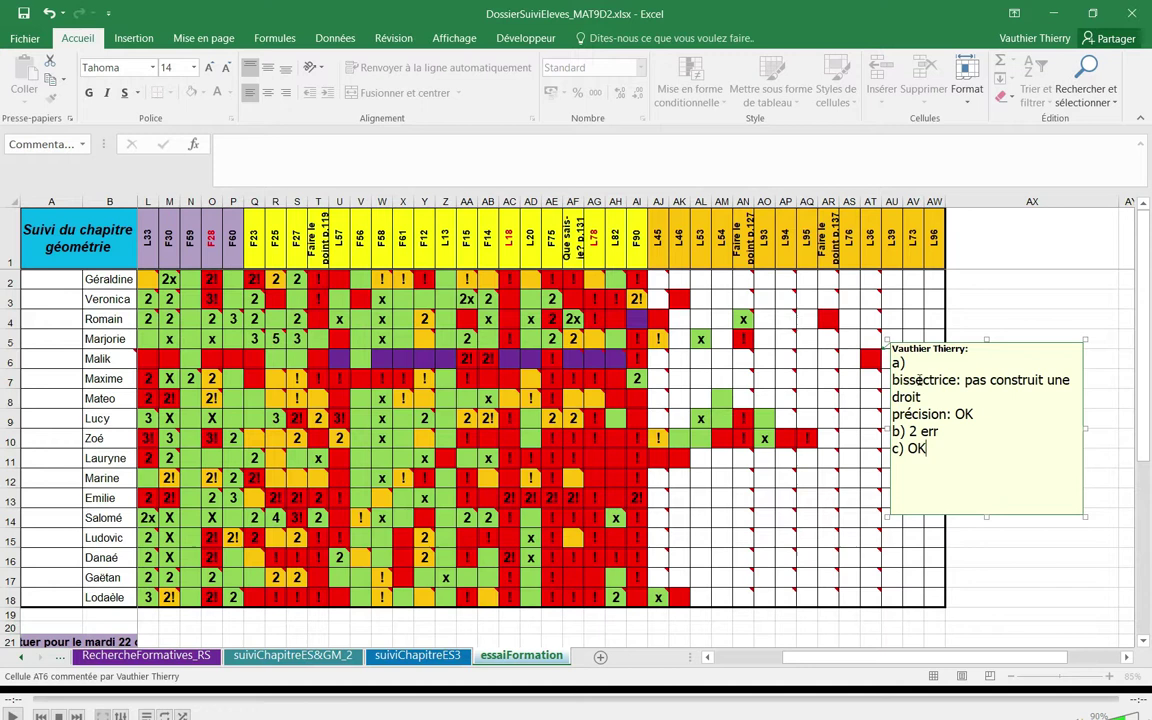
{"action": "left_click", "coordinate": [787, 517]}
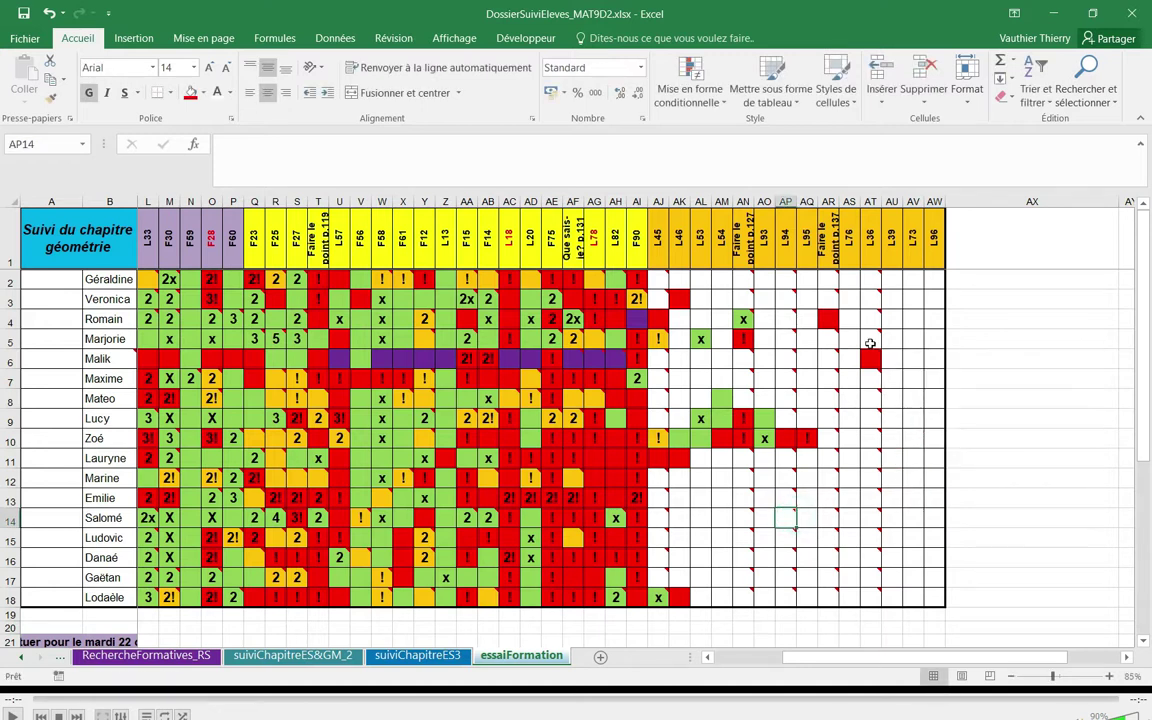
{"action": "mouse_move", "coordinate": [872, 382]}
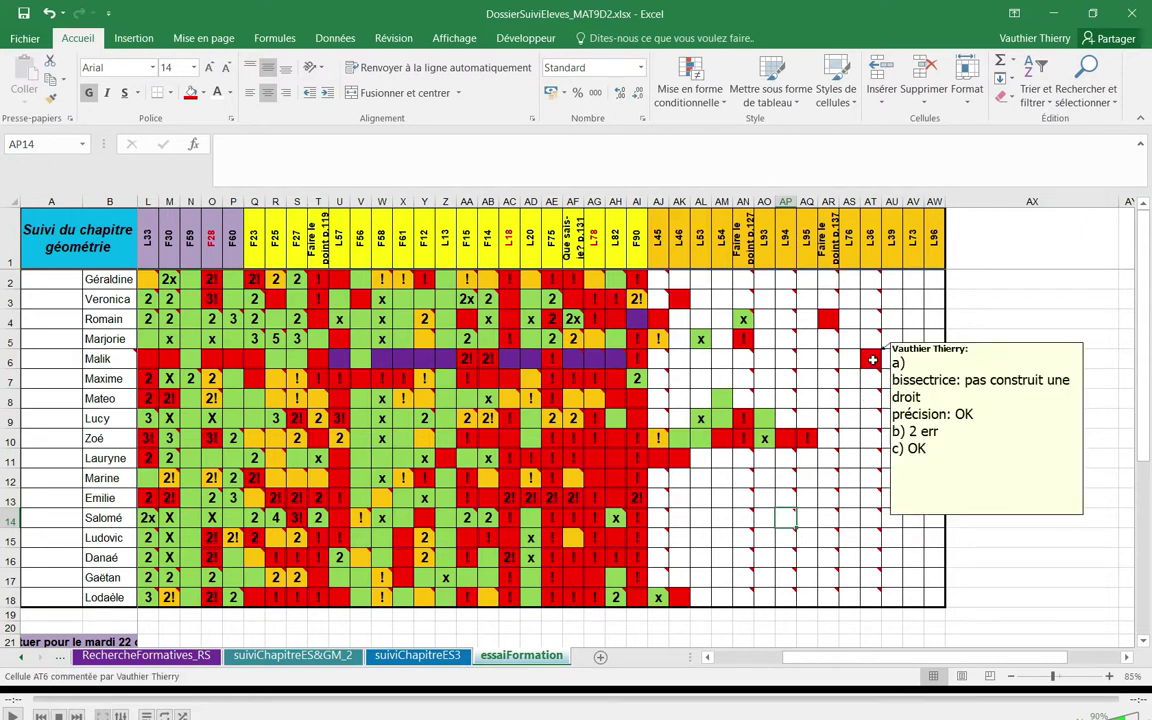
{"action": "mouse_move", "coordinate": [860, 407]}
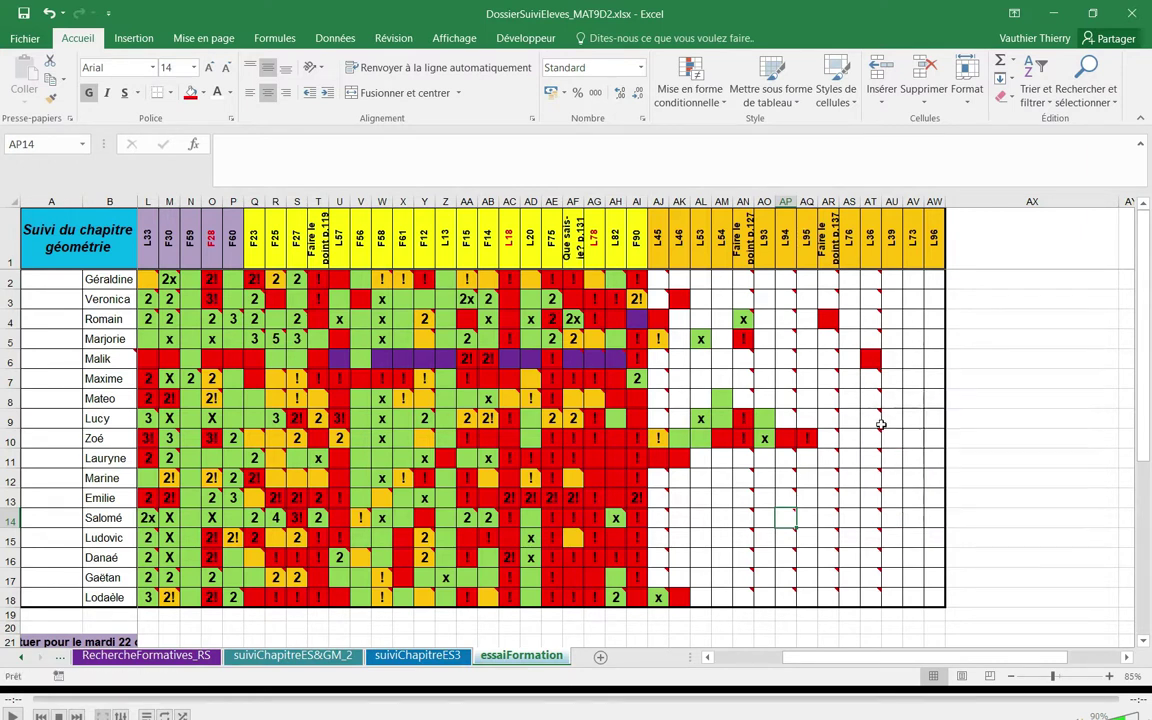
{"action": "mouse_move", "coordinate": [828, 518]}
Step: Fill cell AU8 with light green through the cell format settings
{"action": "left_click", "coordinate": [892, 398]}
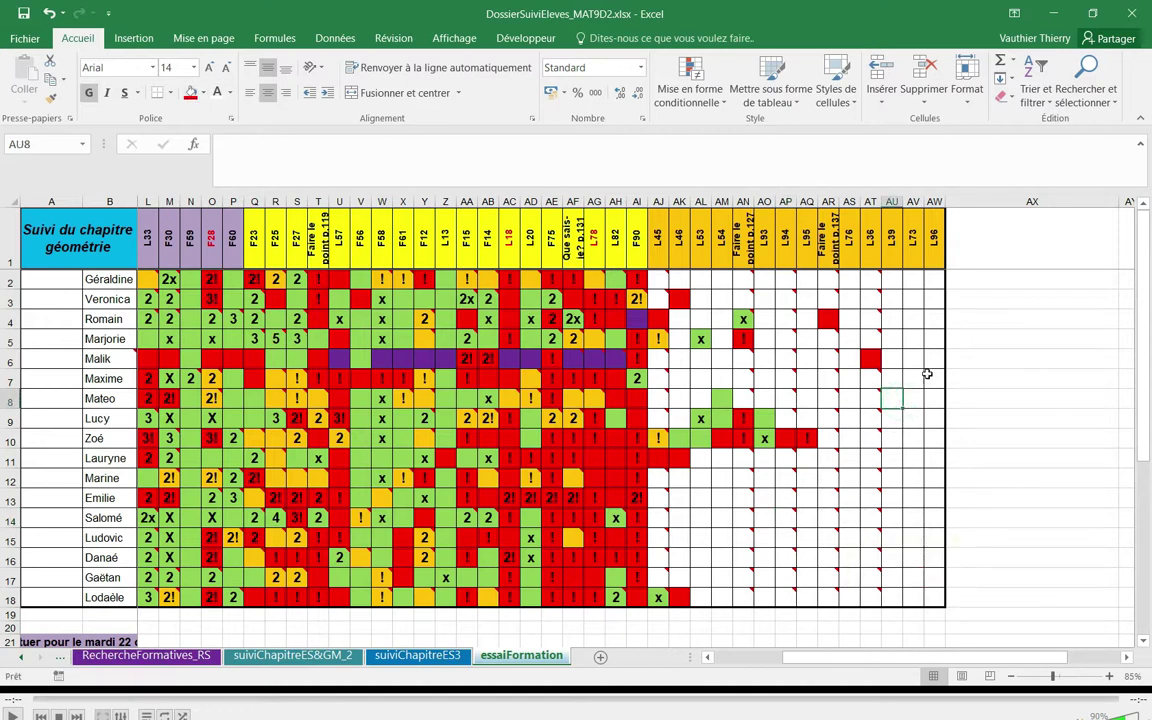
{"action": "right_click", "coordinate": [889, 396]}
{"action": "left_click", "coordinate": [931, 324]}
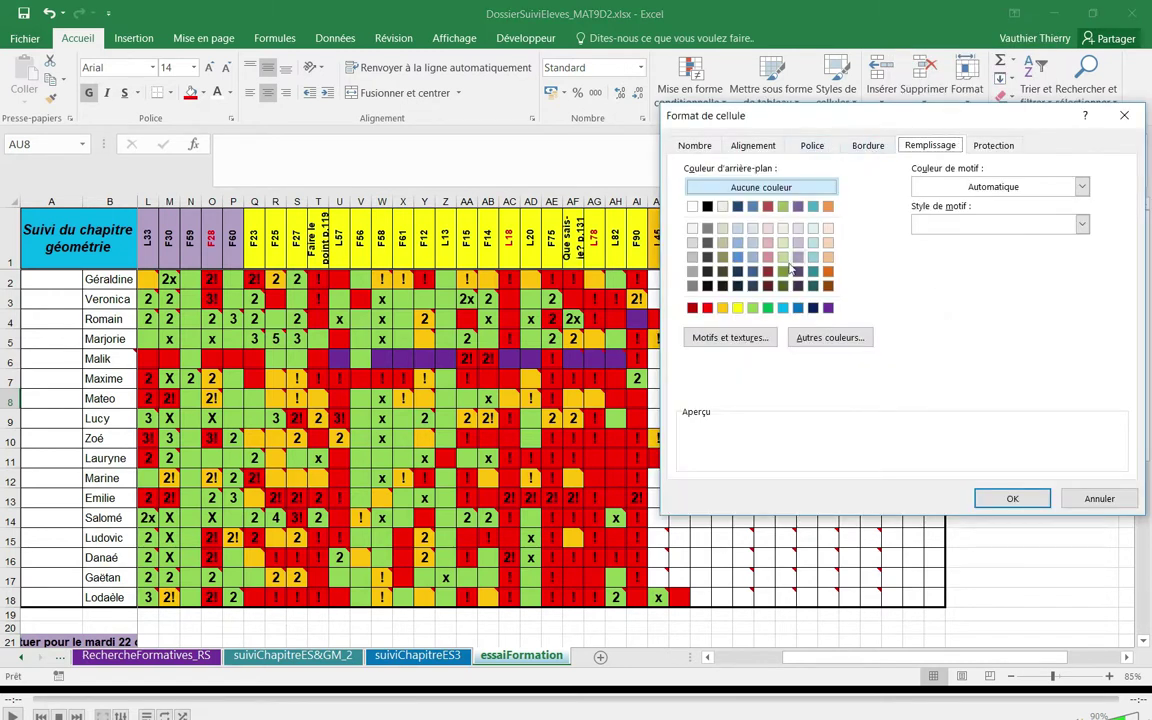
{"action": "left_click", "coordinate": [753, 307]}
{"action": "left_click", "coordinate": [1012, 498]}
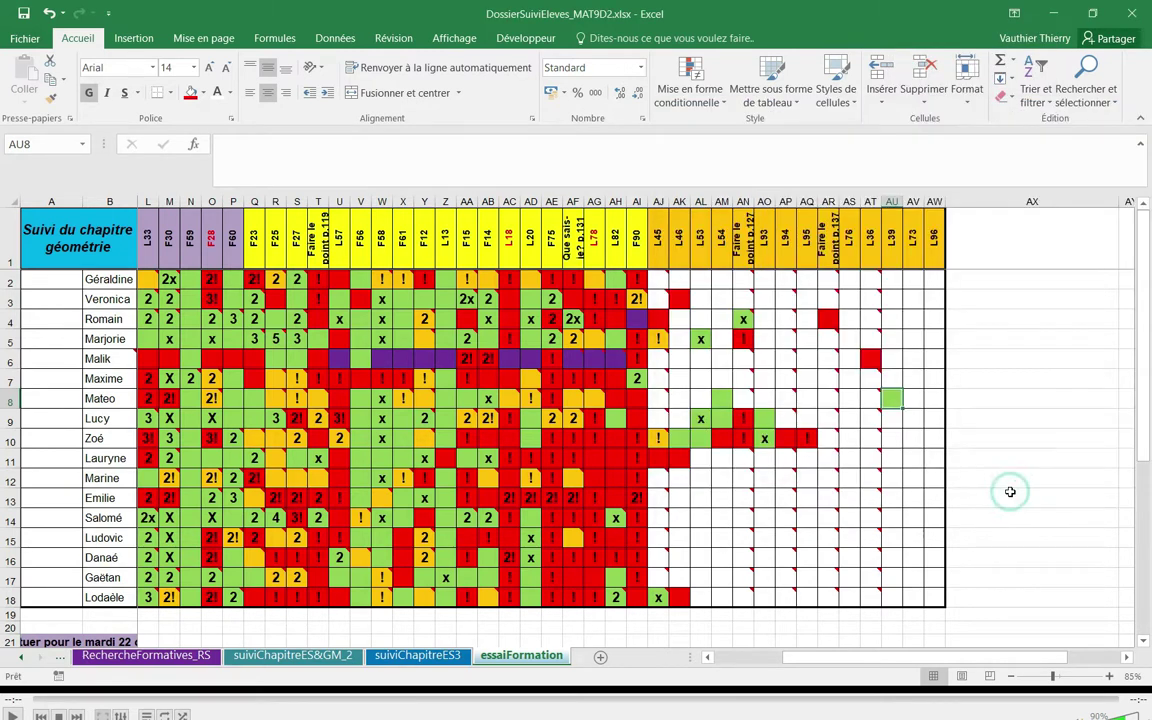